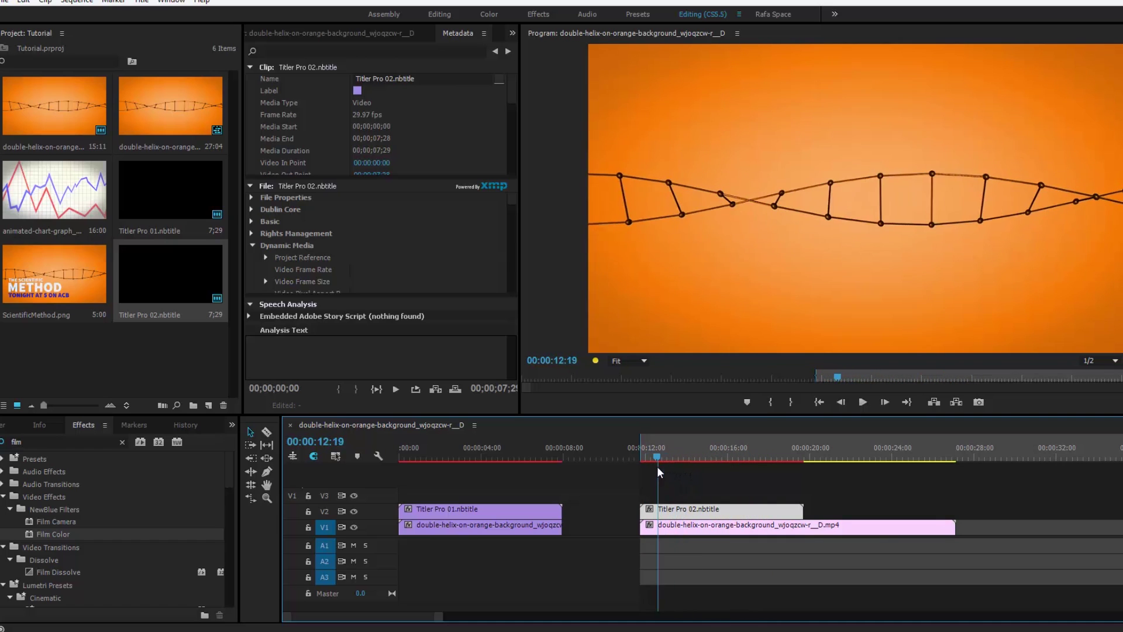
Open the Titler Pro 02 clip on track V2 in the NewBlue Titler Pro editor
{"action": "key", "text": "Left"}
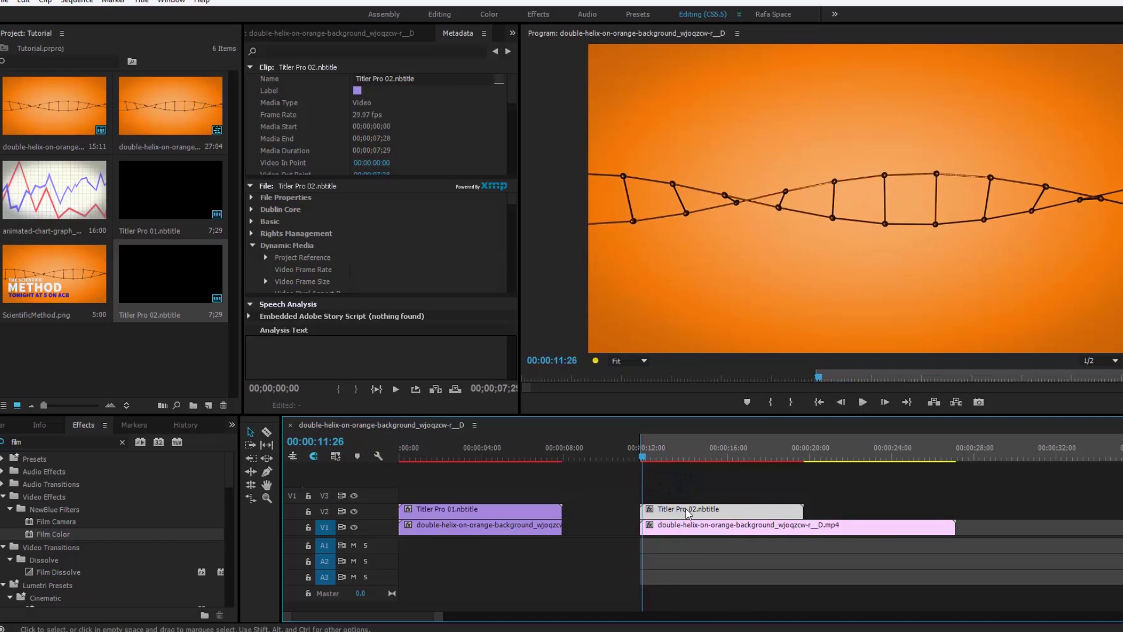
{"action": "double_click", "coordinate": [689, 513]}
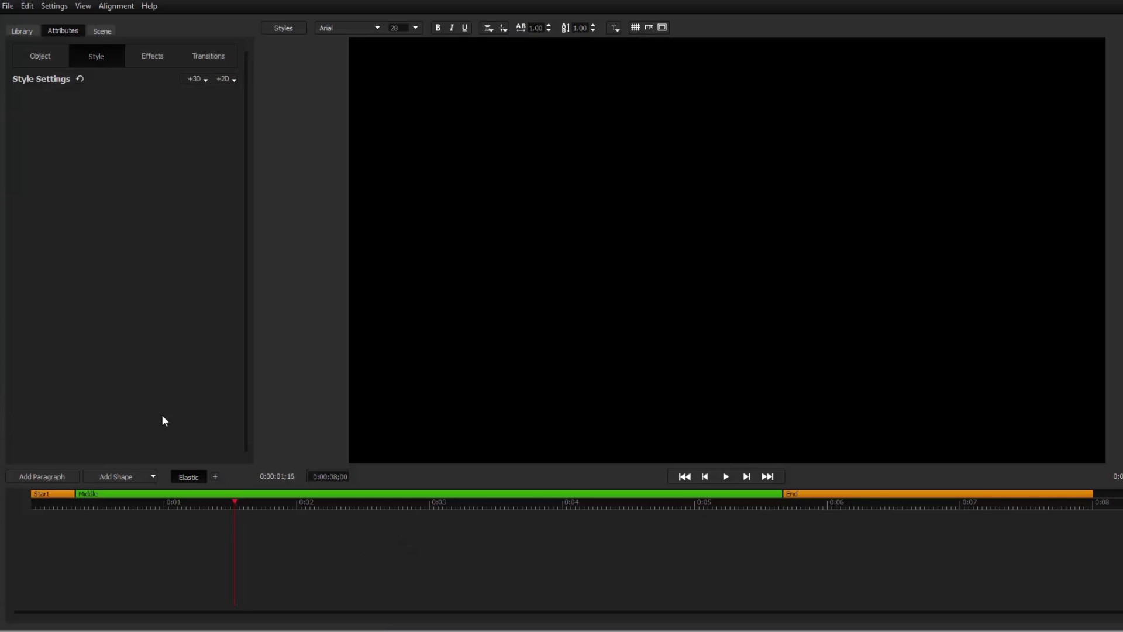
Show the orange helix video as the preview background and return to the start
{"action": "left_click", "coordinate": [80, 5]}
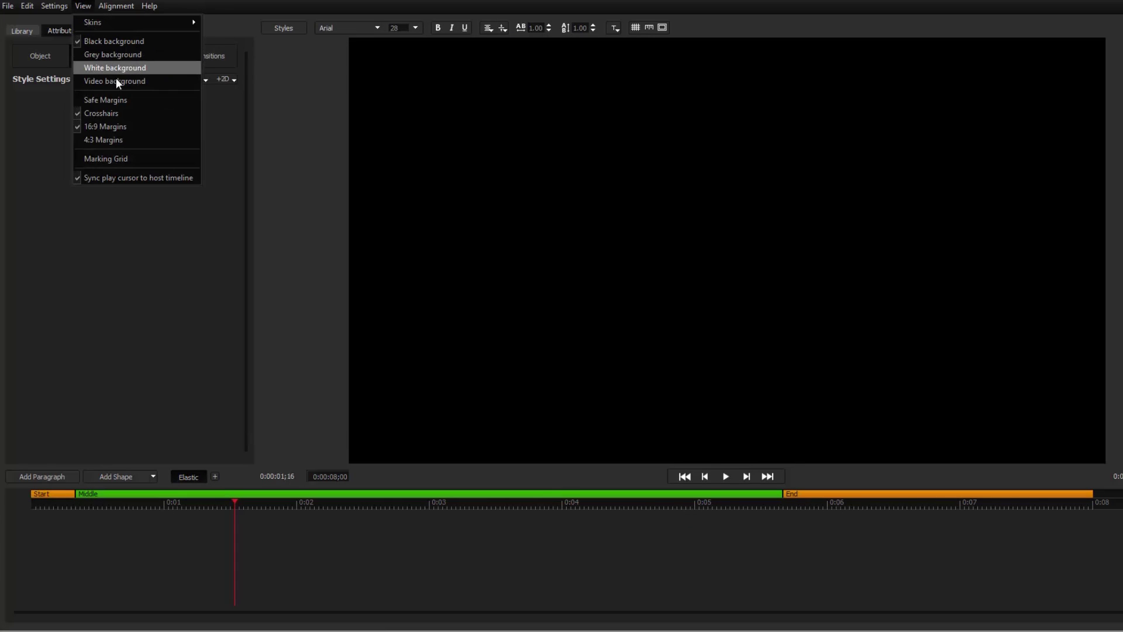
{"action": "left_click", "coordinate": [166, 81]}
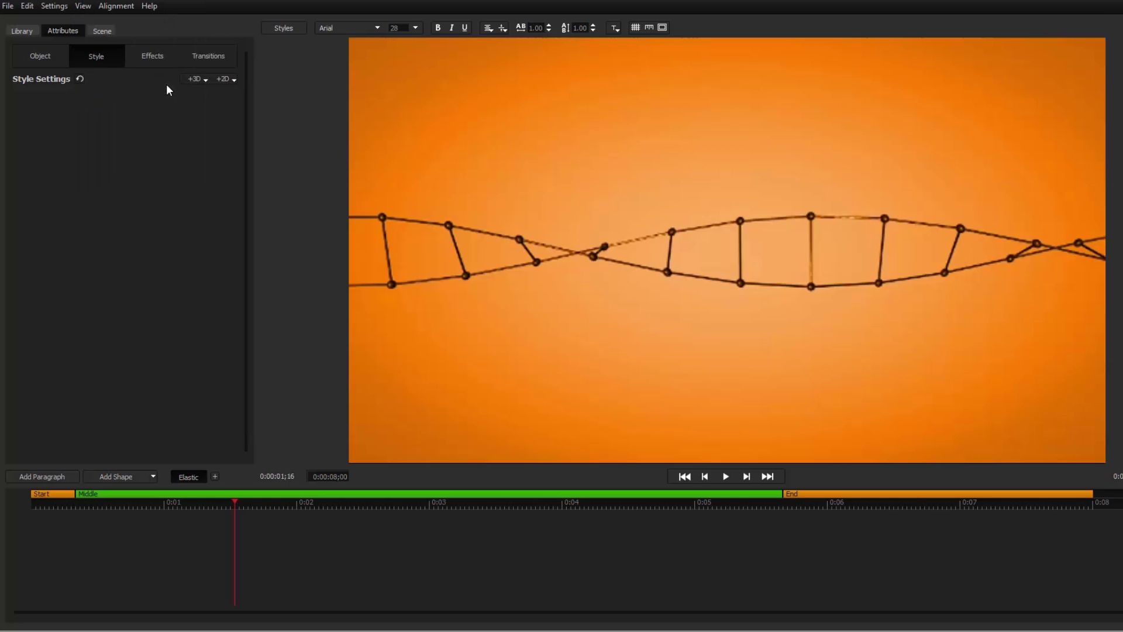
{"action": "left_click_drag", "start_coordinate": [86, 506], "coordinate": [15, 507]}
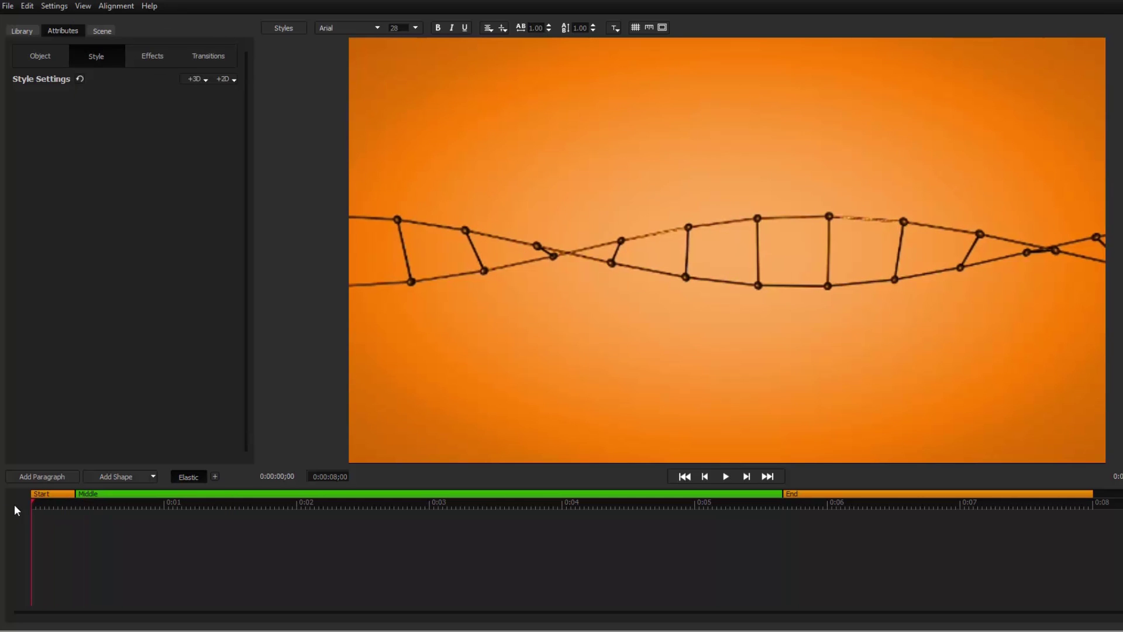
Add a 'THE SCIENTIFIC' text box, enlarge it, and move it below the helix
{"action": "left_click", "coordinate": [648, 241]}
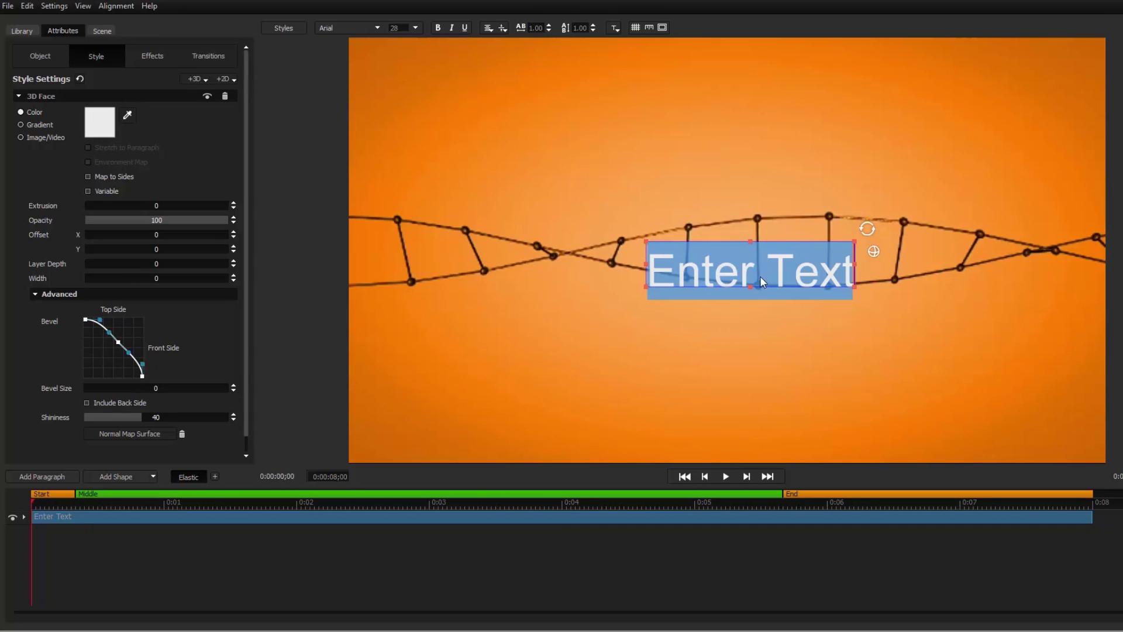
{"action": "type", "text": "THE SCIEN"}
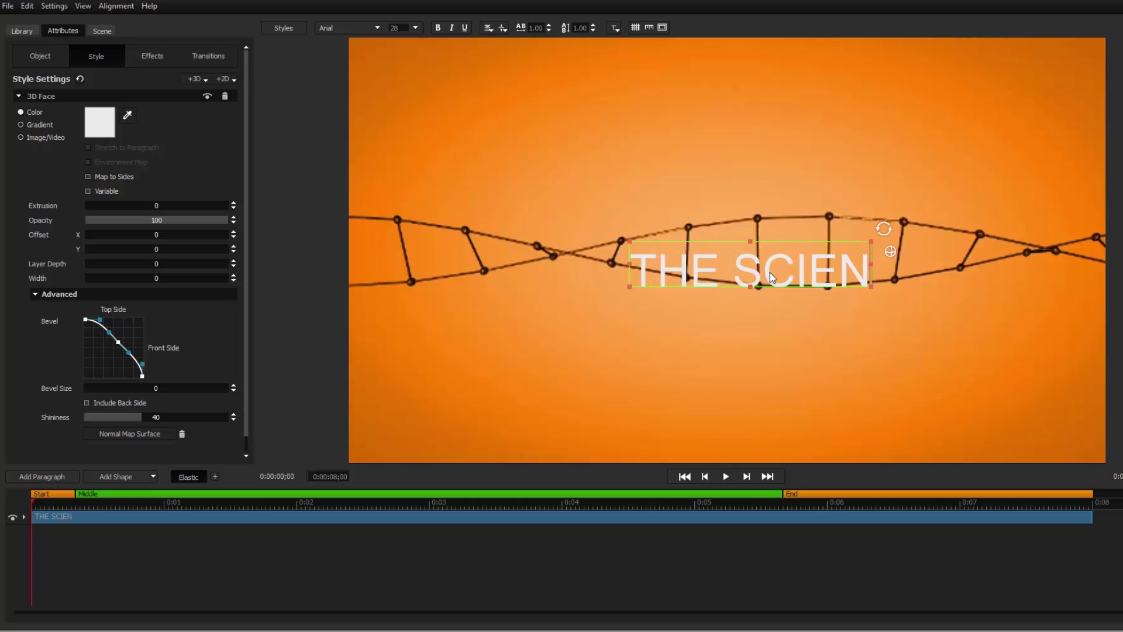
{"action": "type", "text": "TIFIC"}
{"action": "left_click_drag", "start_coordinate": [571, 288], "coordinate": [541, 312]}
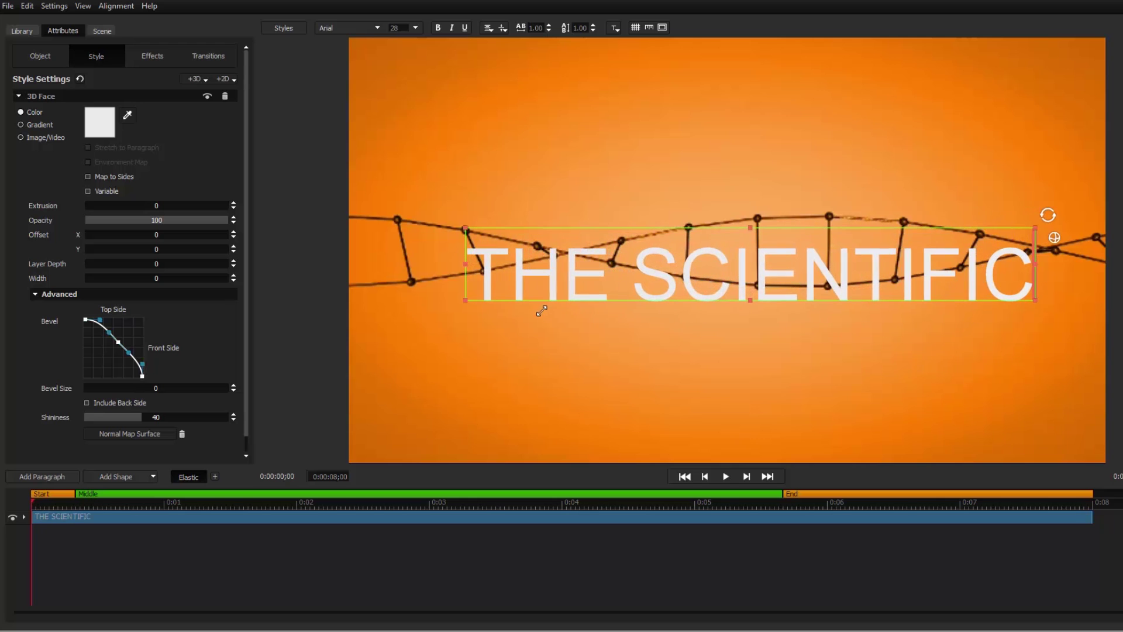
{"action": "left_click_drag", "start_coordinate": [716, 300], "coordinate": [711, 364]}
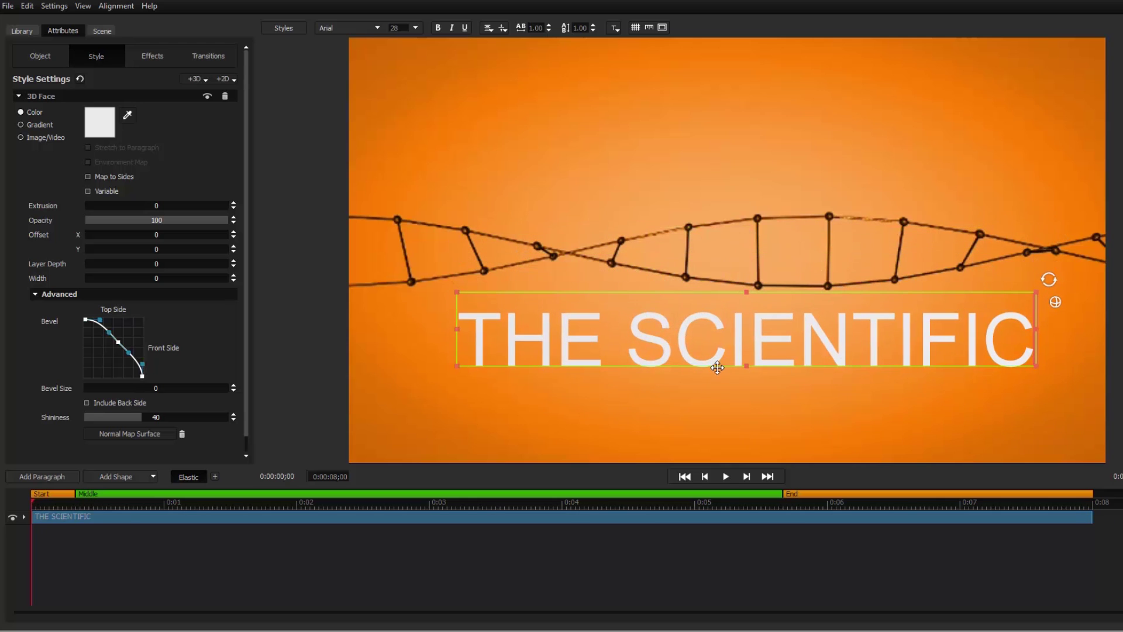
{"action": "left_click", "coordinate": [376, 28]}
{"action": "scroll", "coordinate": [379, 144], "scroll_direction": "down", "scroll_amount": 5}
{"action": "scroll", "coordinate": [387, 191], "scroll_direction": "down", "scroll_amount": 5}
{"action": "scroll", "coordinate": [380, 211], "scroll_direction": "down", "scroll_amount": 5}
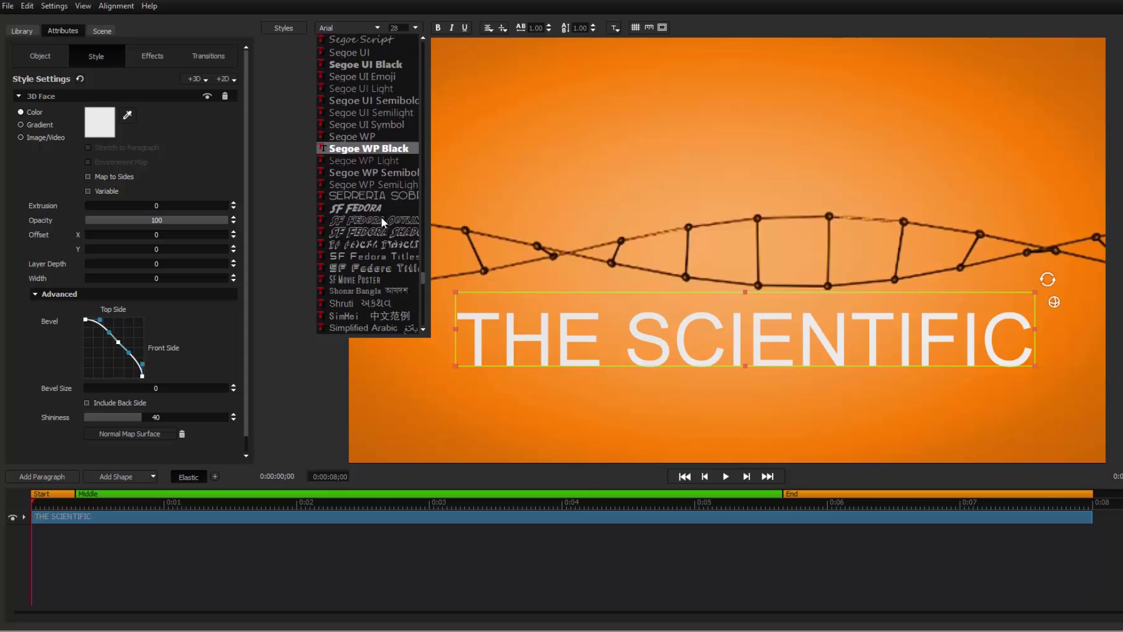
{"action": "scroll", "coordinate": [382, 217], "scroll_direction": "down", "scroll_amount": 3}
{"action": "scroll", "coordinate": [381, 216], "scroll_direction": "down", "scroll_amount": 3}
{"action": "scroll", "coordinate": [381, 217], "scroll_direction": "down", "scroll_amount": 3}
Set THE SCIENTIFIC in Source Sans Pro with an extrusion depth of 5
{"action": "left_click", "coordinate": [379, 216]}
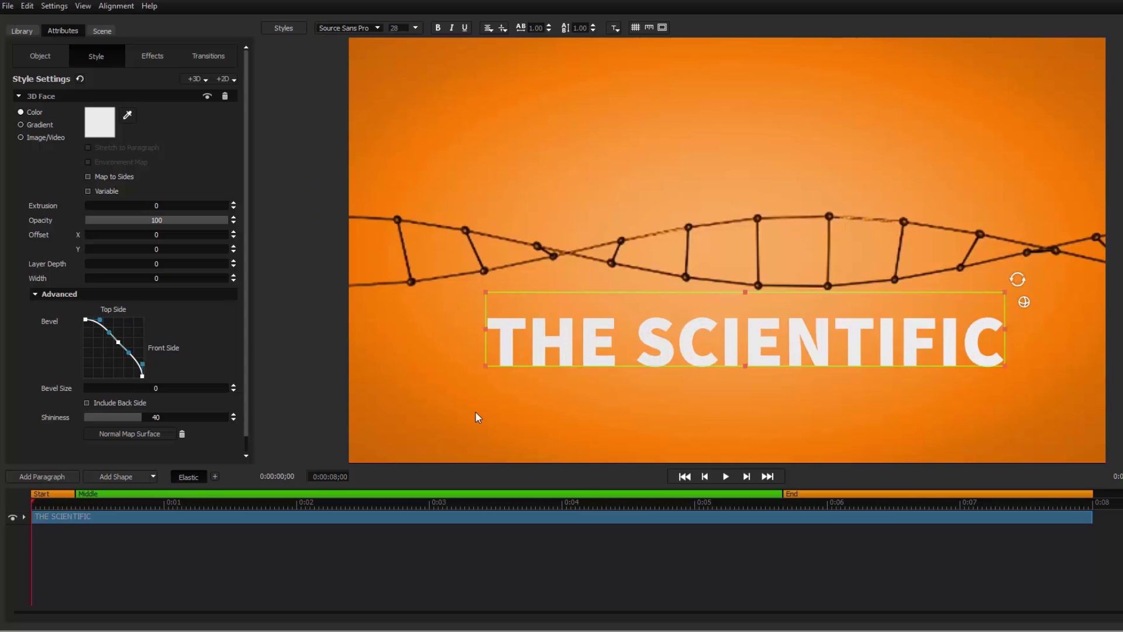
{"action": "left_click", "coordinate": [467, 405]}
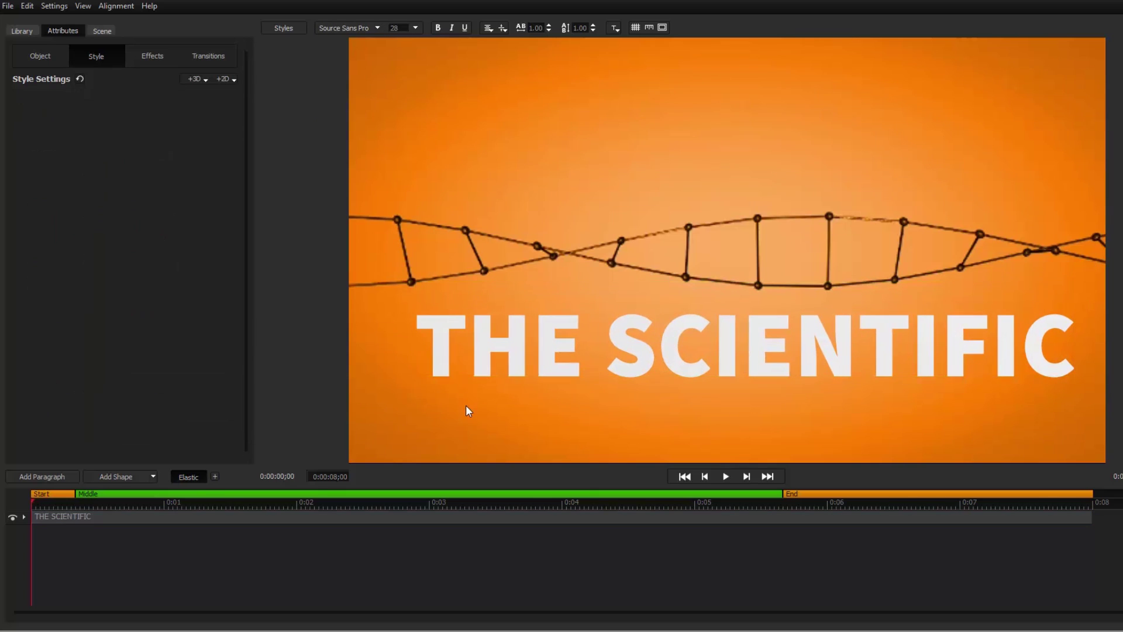
{"action": "left_click", "coordinate": [482, 360]}
{"action": "left_click", "coordinate": [157, 206]}
{"action": "type", "text": "5"}
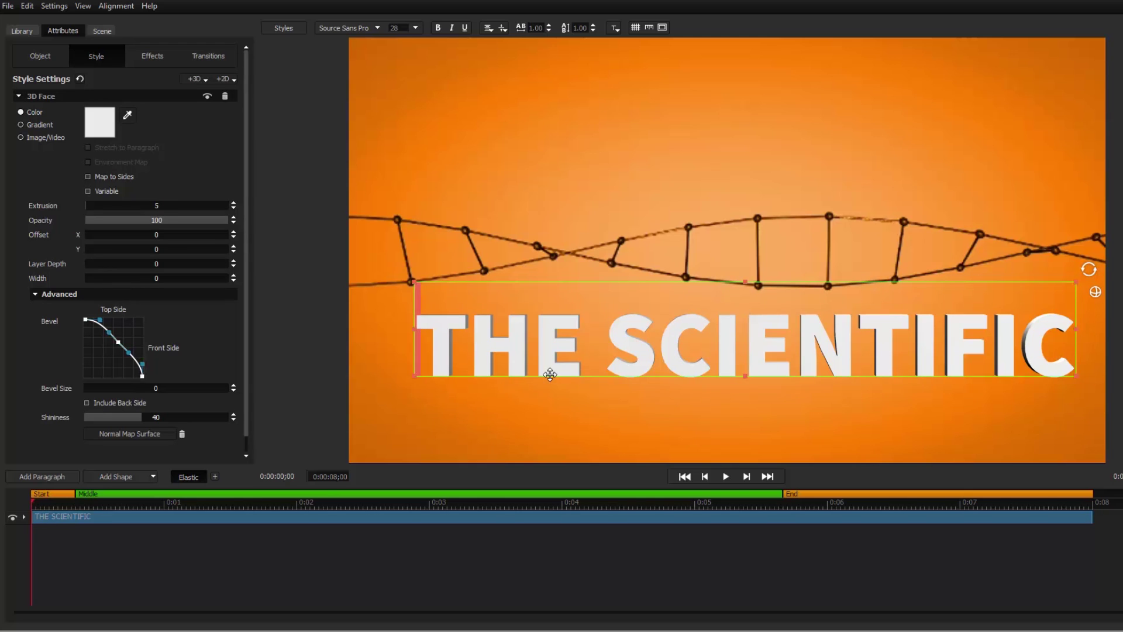
Duplicate the line twice and hide both copies, leaving the original visible
{"action": "key", "text": "ctrl+d"}
{"action": "left_click_drag", "start_coordinate": [550, 371], "coordinate": [552, 196]}
{"action": "key", "text": "ctrl+d"}
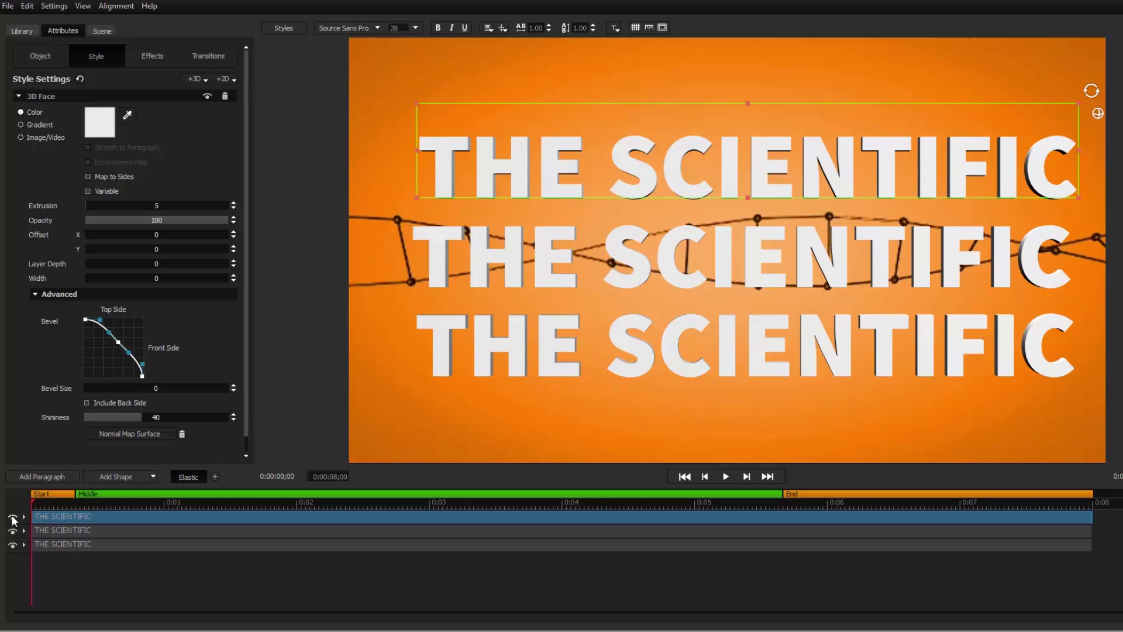
{"action": "left_click", "coordinate": [12, 517]}
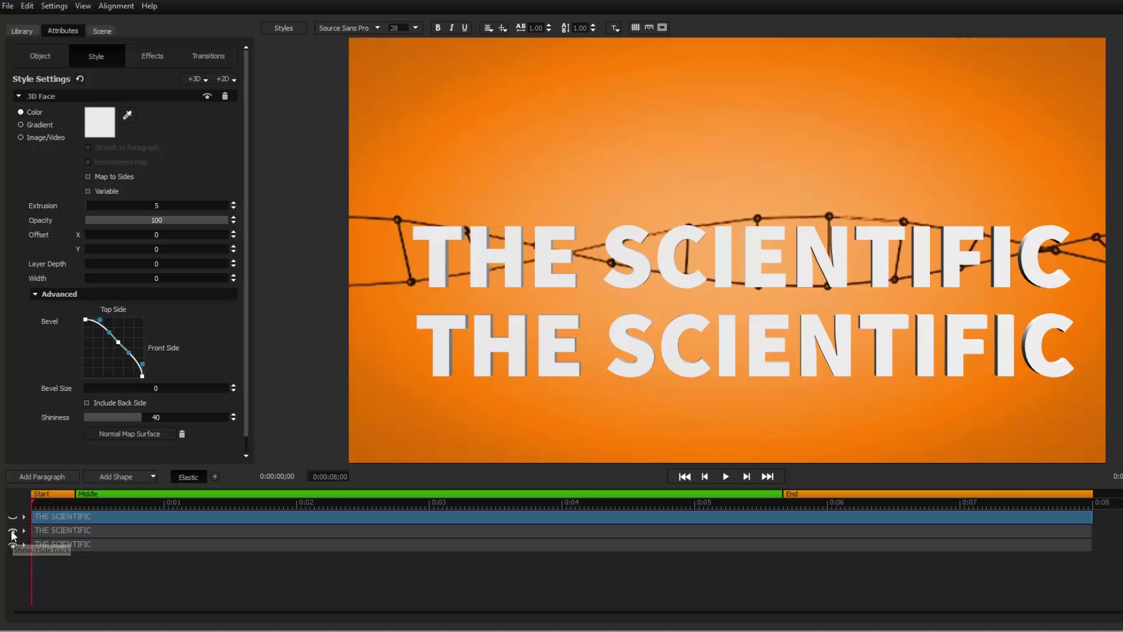
{"action": "left_click", "coordinate": [13, 532]}
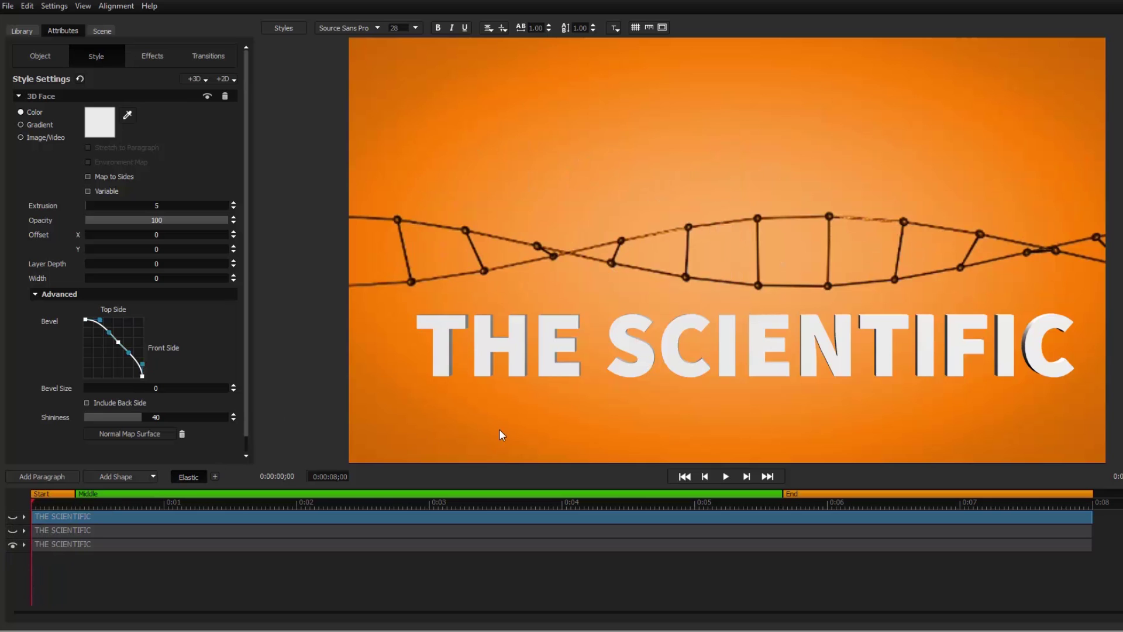
{"action": "left_click", "coordinate": [545, 367]}
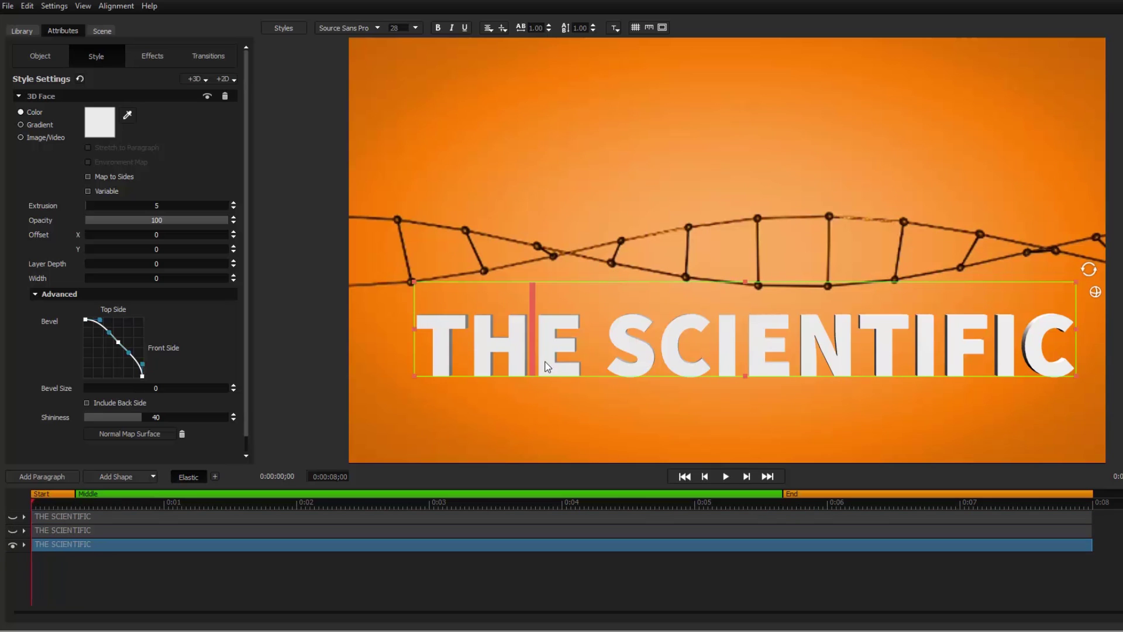
Apply the Fluid Motion Pack Grow 'Arise Word' preset to THE SCIENTIFIC and play it back
{"action": "left_click", "coordinate": [19, 31]}
{"action": "left_click", "coordinate": [13, 112]}
{"action": "left_click", "coordinate": [20, 131]}
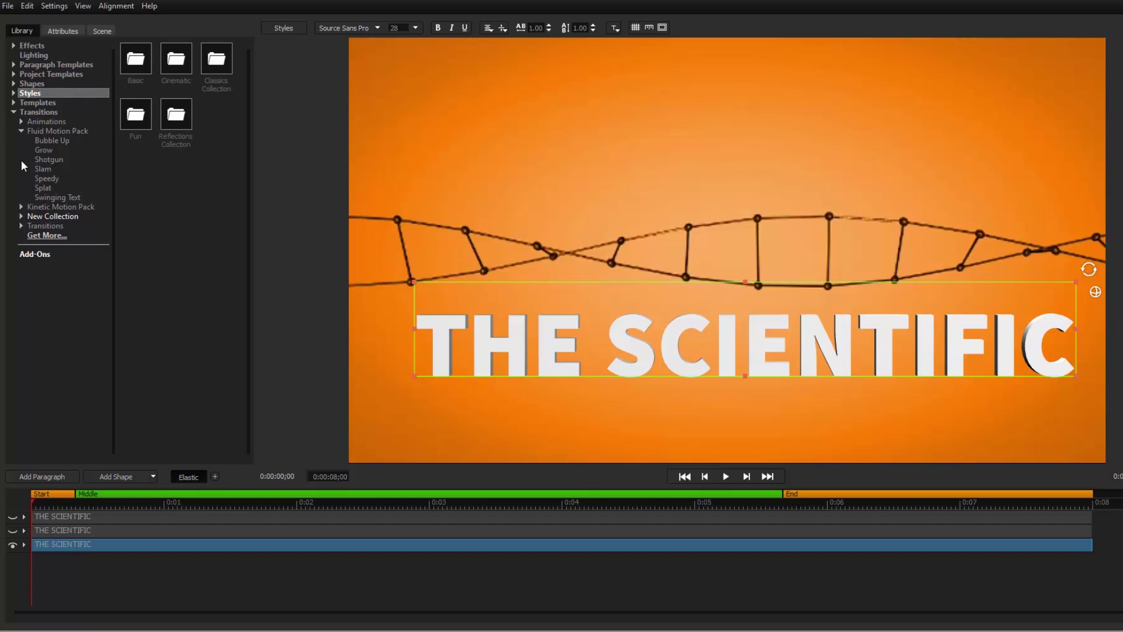
{"action": "left_click", "coordinate": [44, 149]}
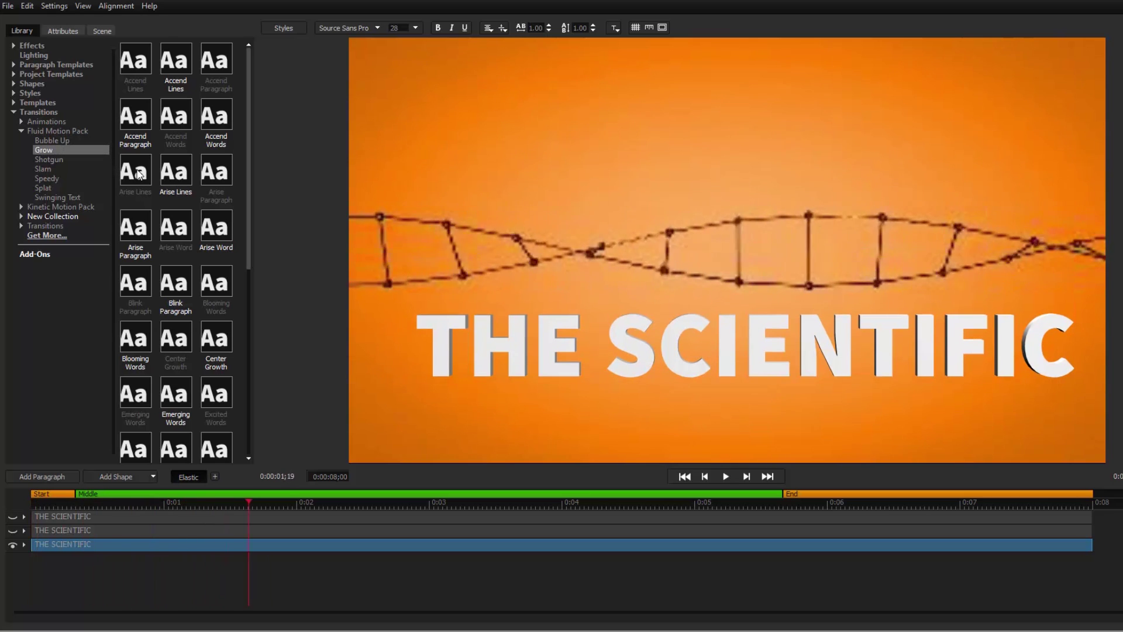
{"action": "mouse_move", "coordinate": [176, 288]}
{"action": "left_mouse_down"}
{"action": "mouse_move", "coordinate": [187, 303]}
{"action": "mouse_move", "coordinate": [78, 545]}
{"action": "left_mouse_up"}
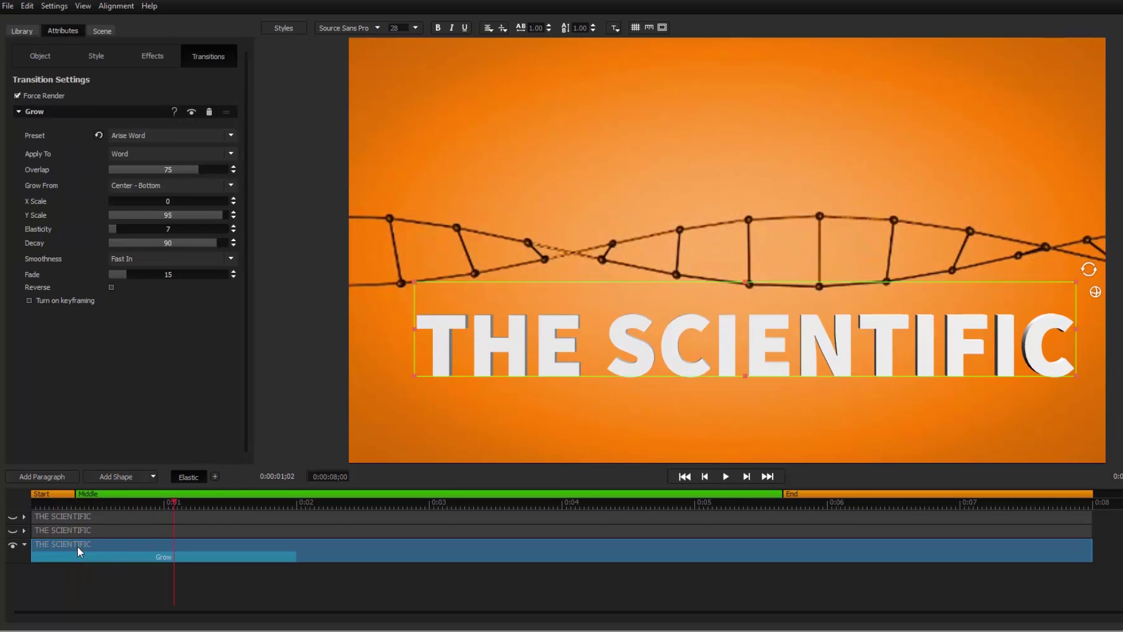
{"action": "left_click_drag", "start_coordinate": [66, 502], "coordinate": [10, 503]}
{"action": "key", "text": "space"}
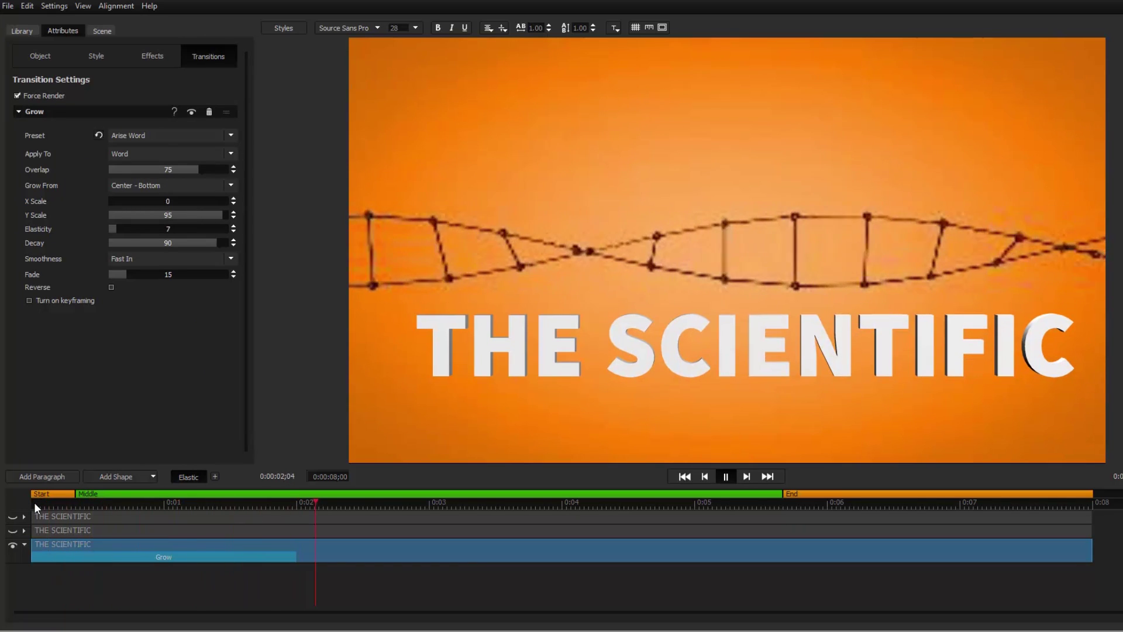
{"action": "key", "text": "space"}
Turn on keyframing and add keyframes shrinking THE SCIENTIFIC to scale 4, shifted left
{"action": "left_click", "coordinate": [64, 238]}
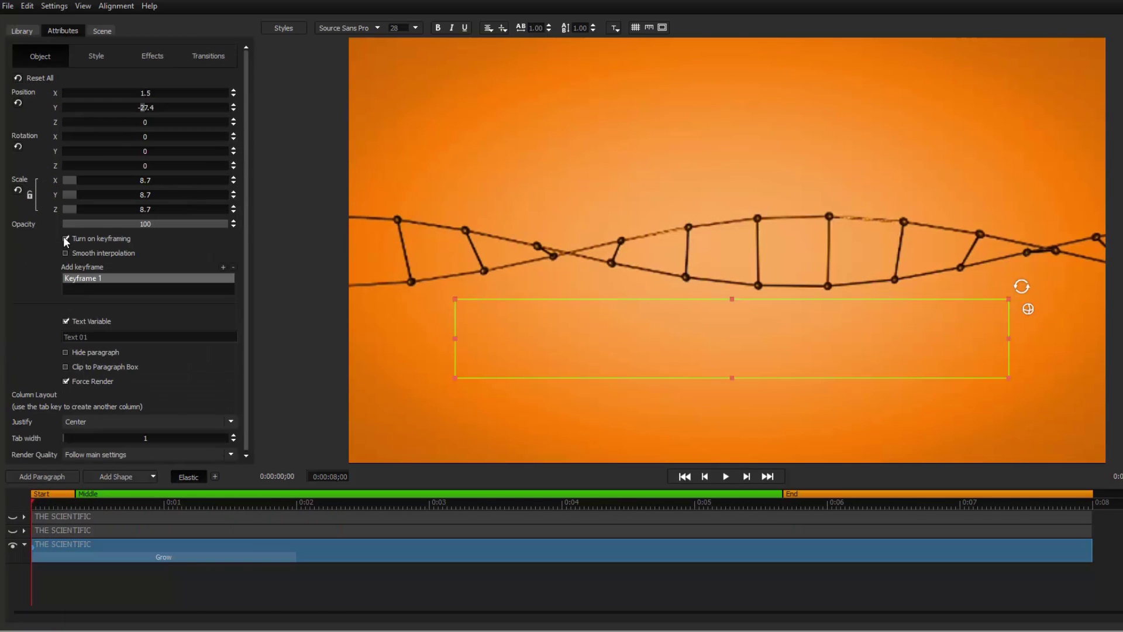
{"action": "left_click_drag", "start_coordinate": [90, 502], "coordinate": [162, 502]}
{"action": "left_click", "coordinate": [223, 267]}
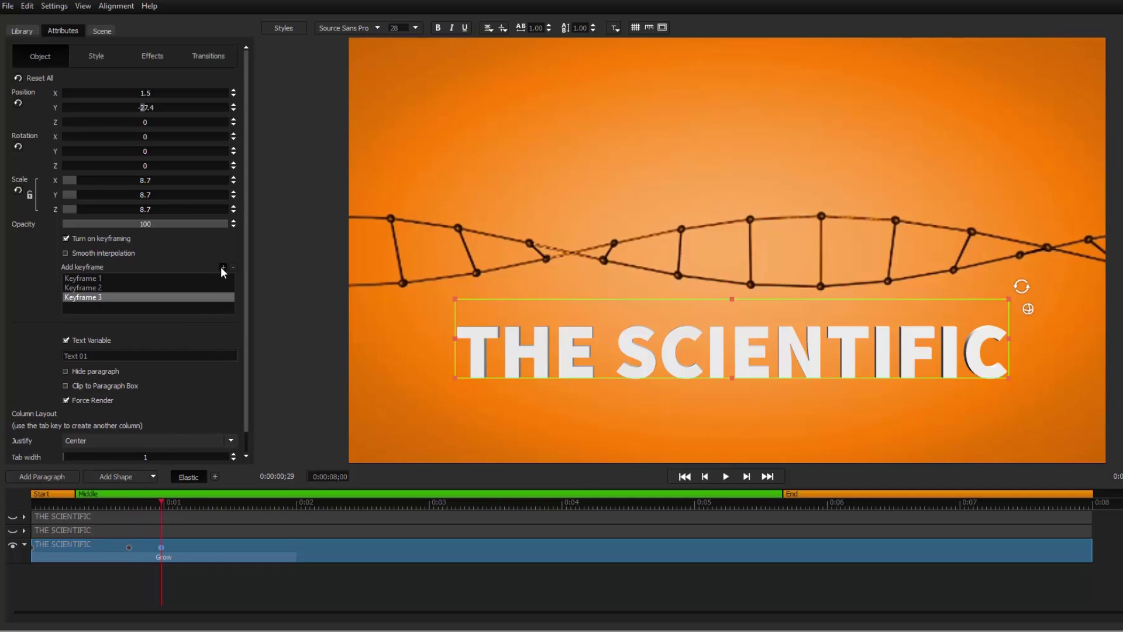
{"action": "left_click_drag", "start_coordinate": [122, 502], "coordinate": [163, 506]}
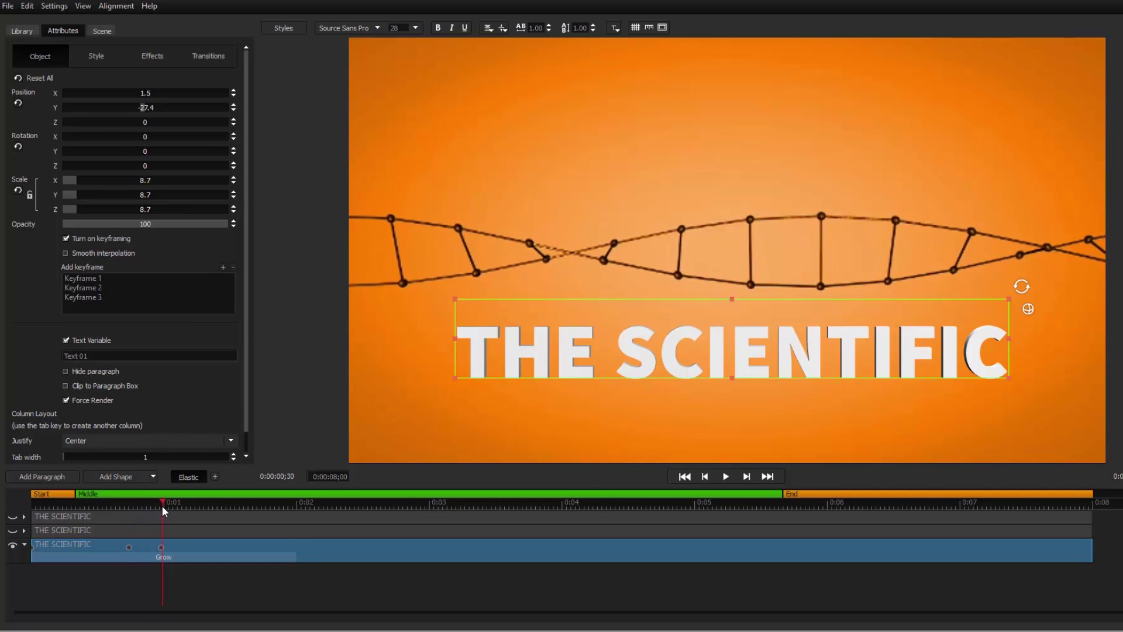
{"action": "mouse_move", "coordinate": [1009, 373]}
{"action": "left_mouse_down"}
{"action": "mouse_move", "coordinate": [579, 331]}
{"action": "mouse_move", "coordinate": [598, 355]}
{"action": "left_mouse_up"}
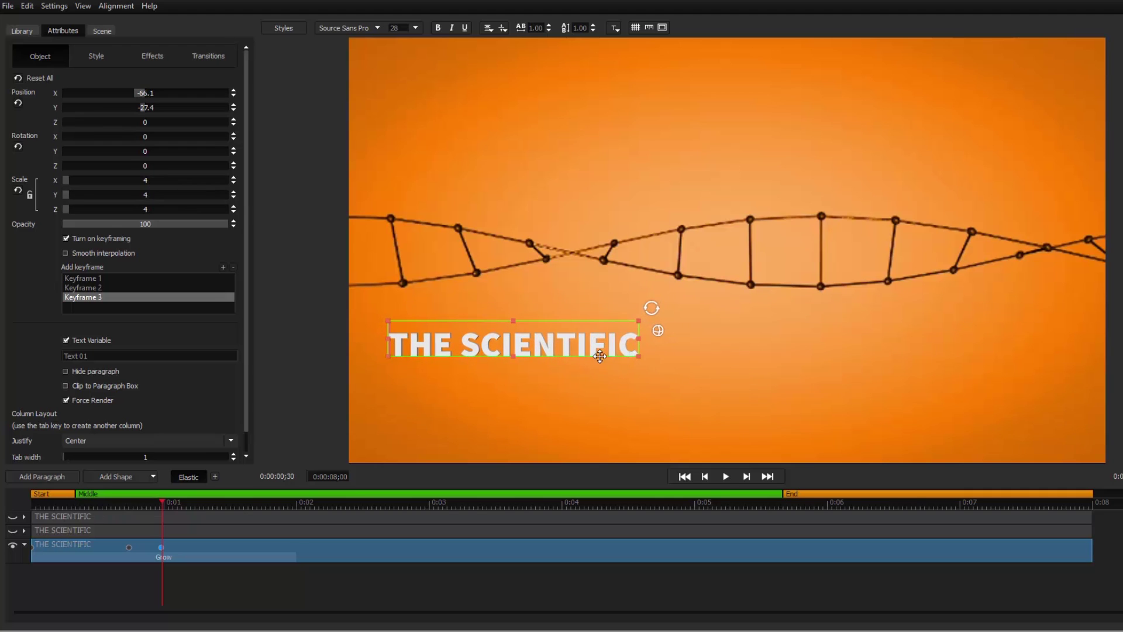
{"action": "key", "text": "space"}
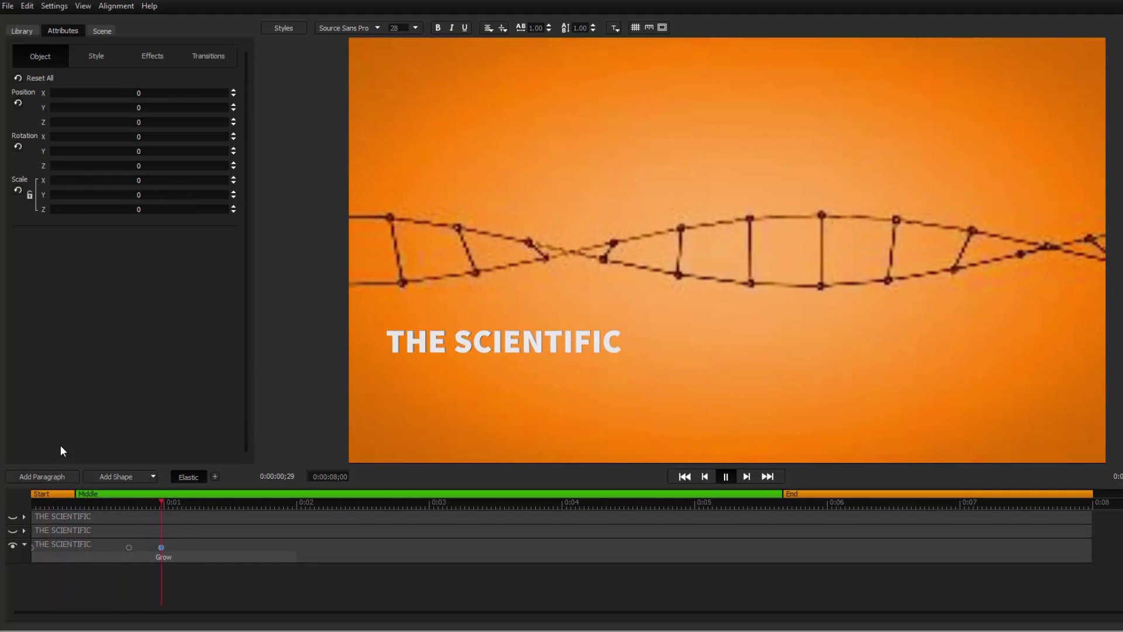
Unhide the second copy, retype it as METHOD, and size it beneath THE SCIENTIFIC
{"action": "key", "text": "space"}
{"action": "left_click", "coordinate": [13, 530]}
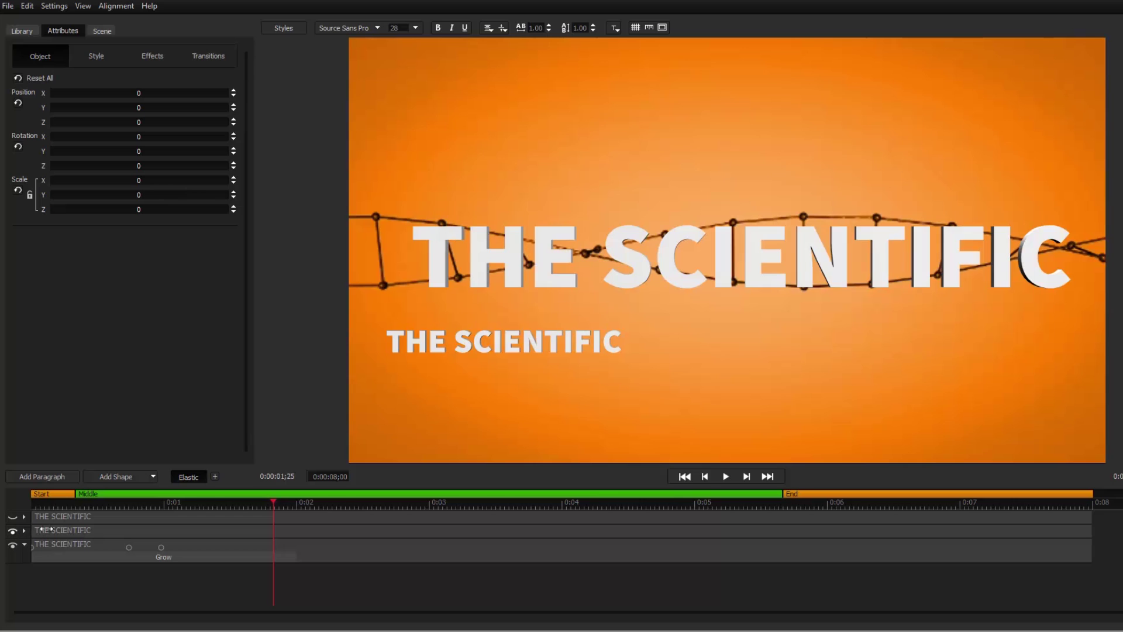
{"action": "left_click", "coordinate": [723, 266]}
{"action": "double_click", "coordinate": [722, 266]}
{"action": "type", "text": "M"}
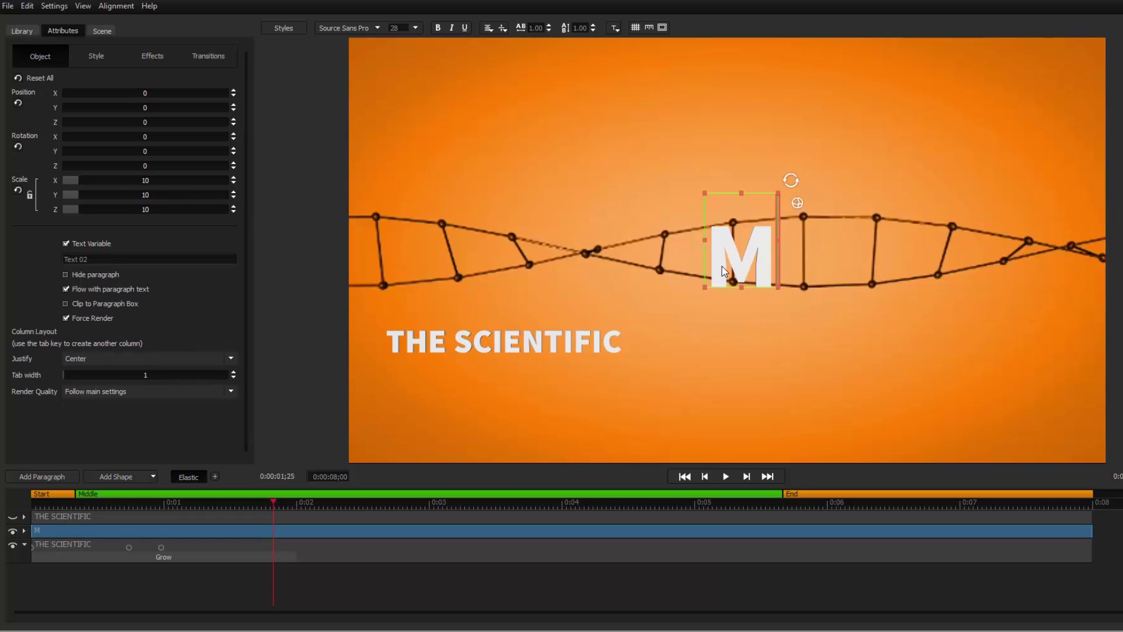
{"action": "type", "text": "ETHOD"}
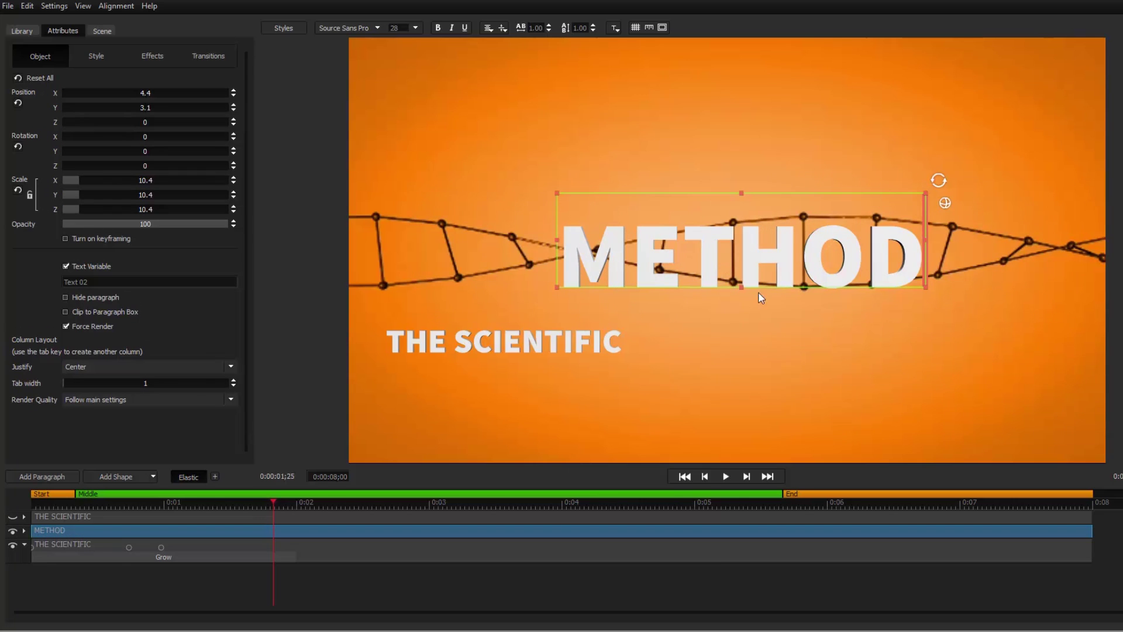
{"action": "left_click_drag", "start_coordinate": [754, 279], "coordinate": [692, 382]}
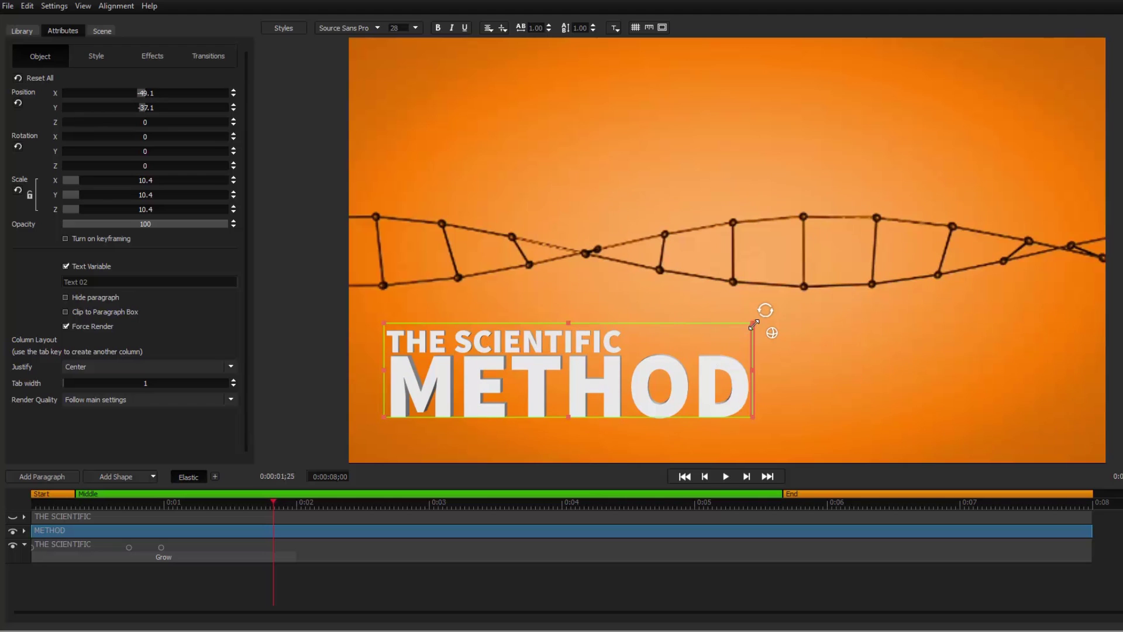
{"action": "left_click_drag", "start_coordinate": [752, 326], "coordinate": [680, 334]}
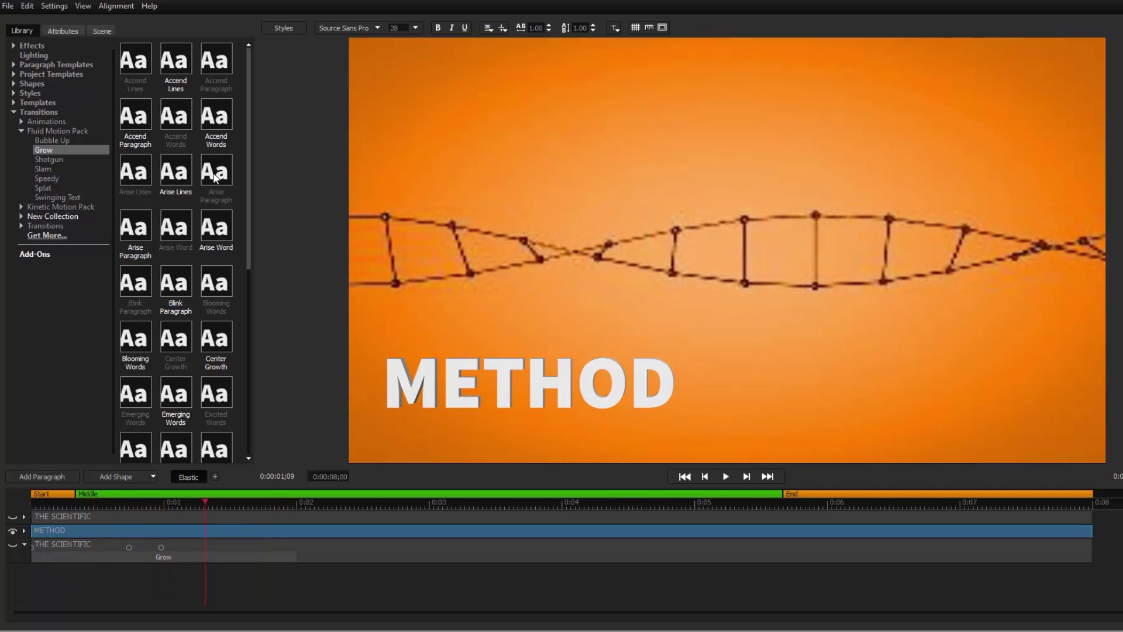
Apply Arise Paragraph to METHOD, delay its layer to about 0:01, and preview
{"action": "left_click_drag", "start_coordinate": [215, 176], "coordinate": [311, 312]}
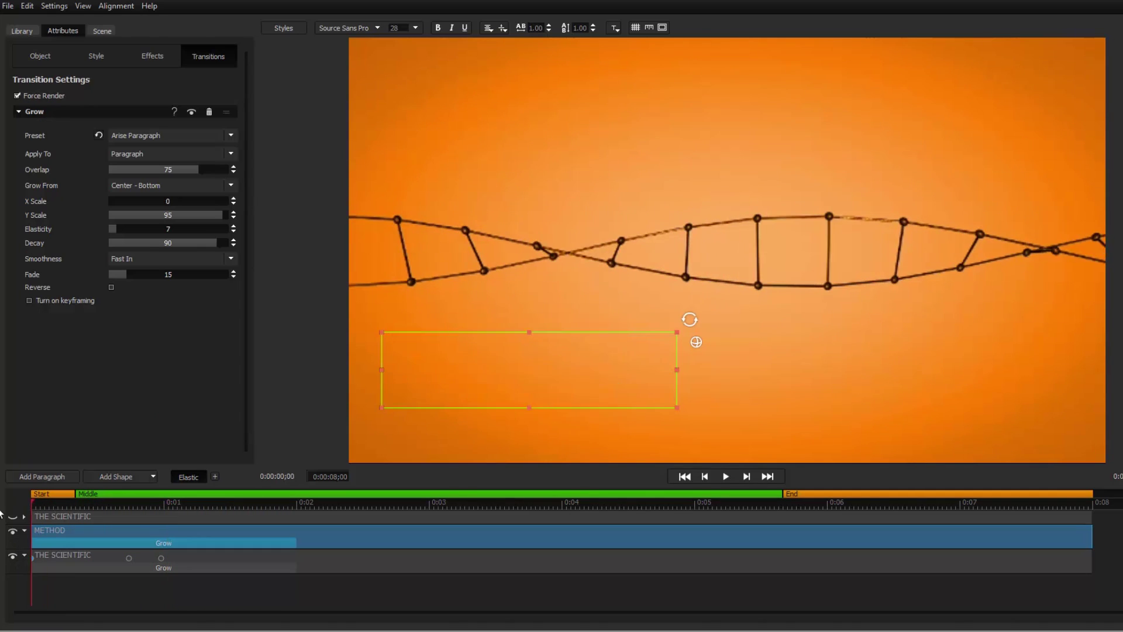
{"action": "left_click_drag", "start_coordinate": [2, 513], "coordinate": [162, 513]}
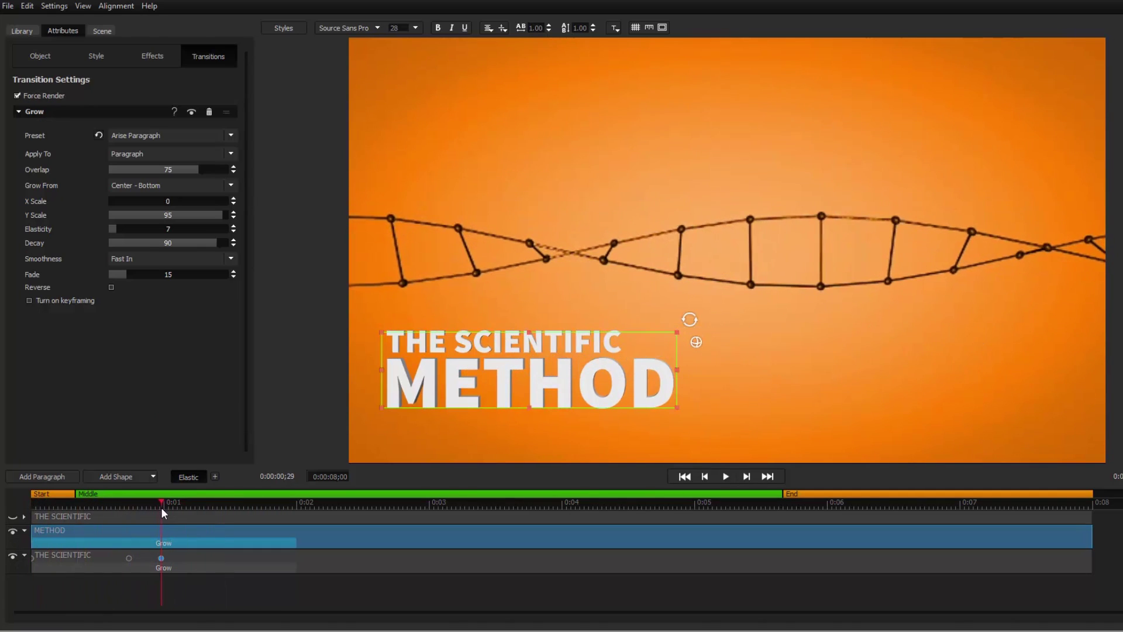
{"action": "left_click_drag", "start_coordinate": [41, 530], "coordinate": [157, 532]}
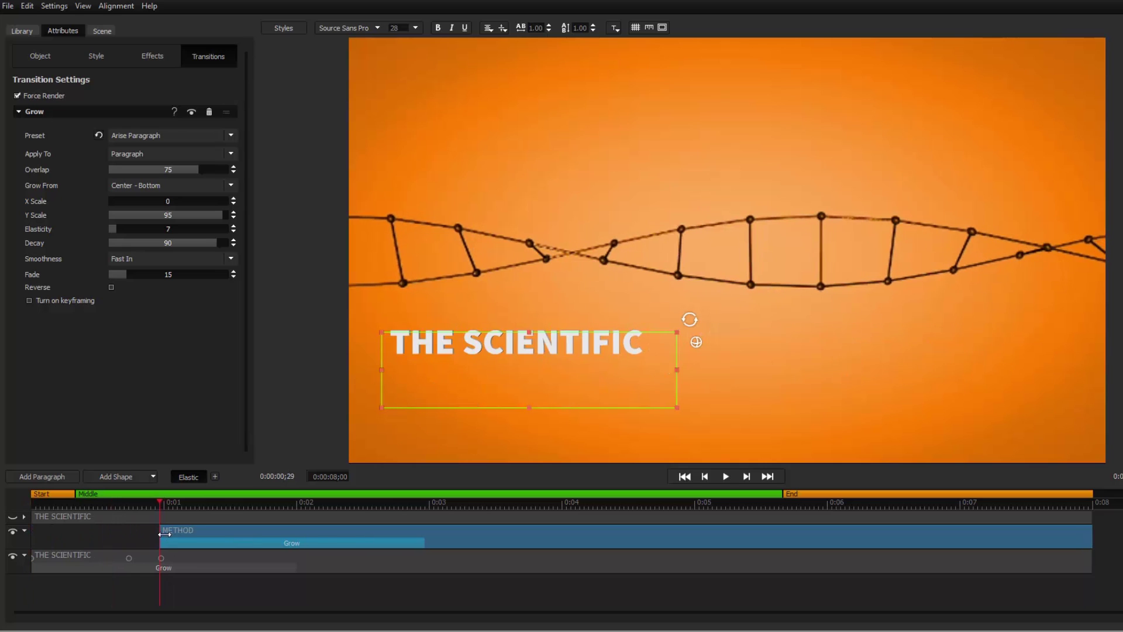
{"action": "key", "text": "space"}
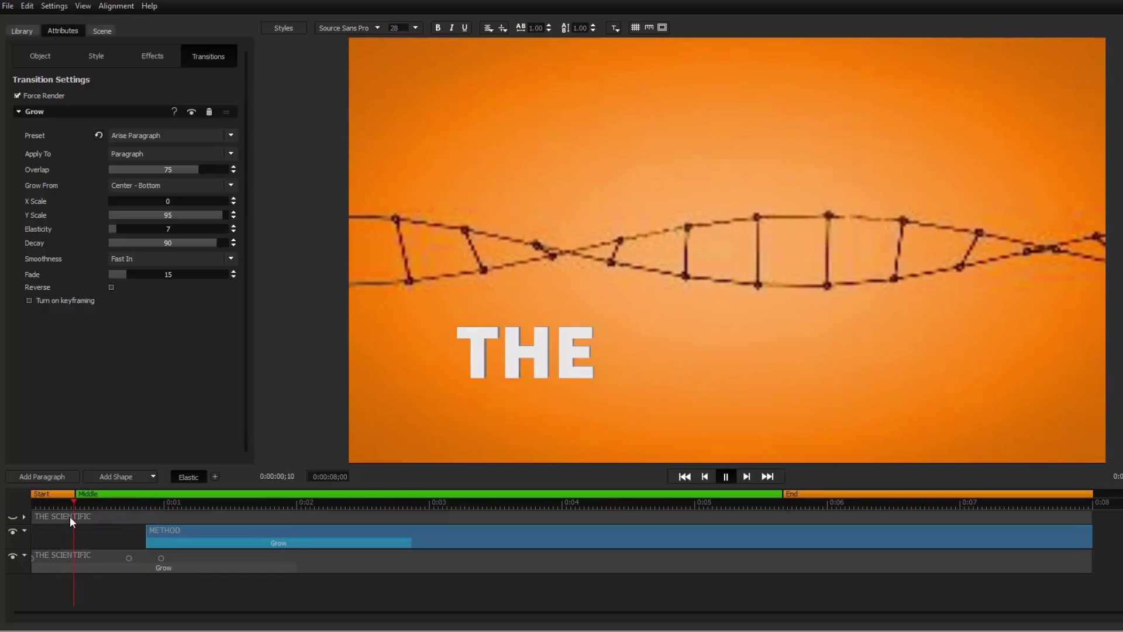
{"action": "key", "text": "space"}
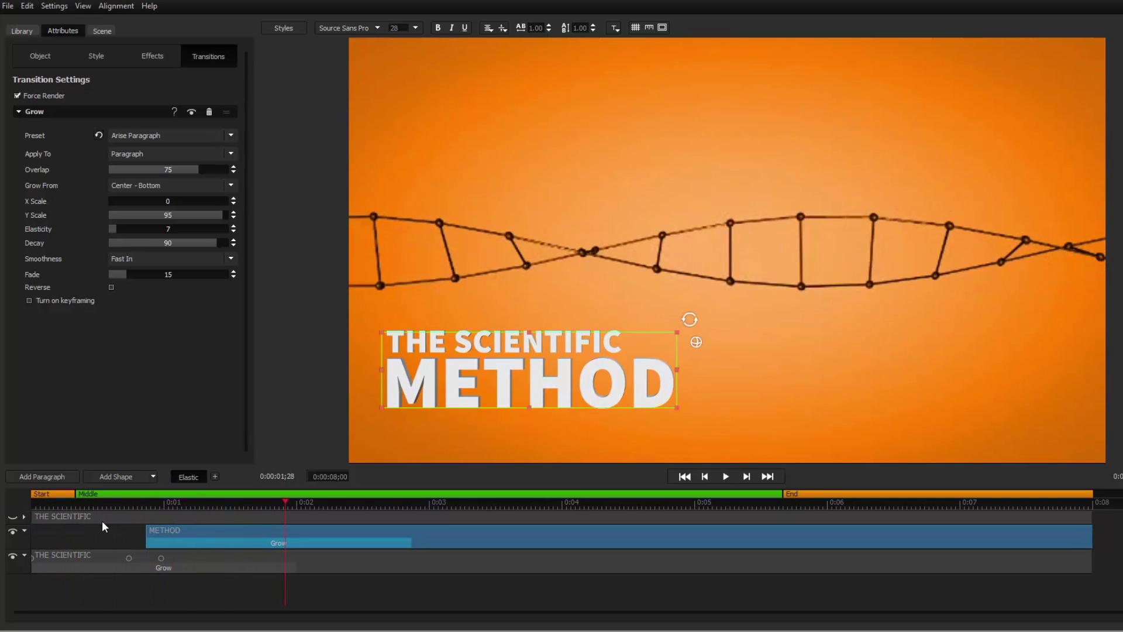
{"action": "left_click_drag", "start_coordinate": [39, 504], "coordinate": [254, 524]}
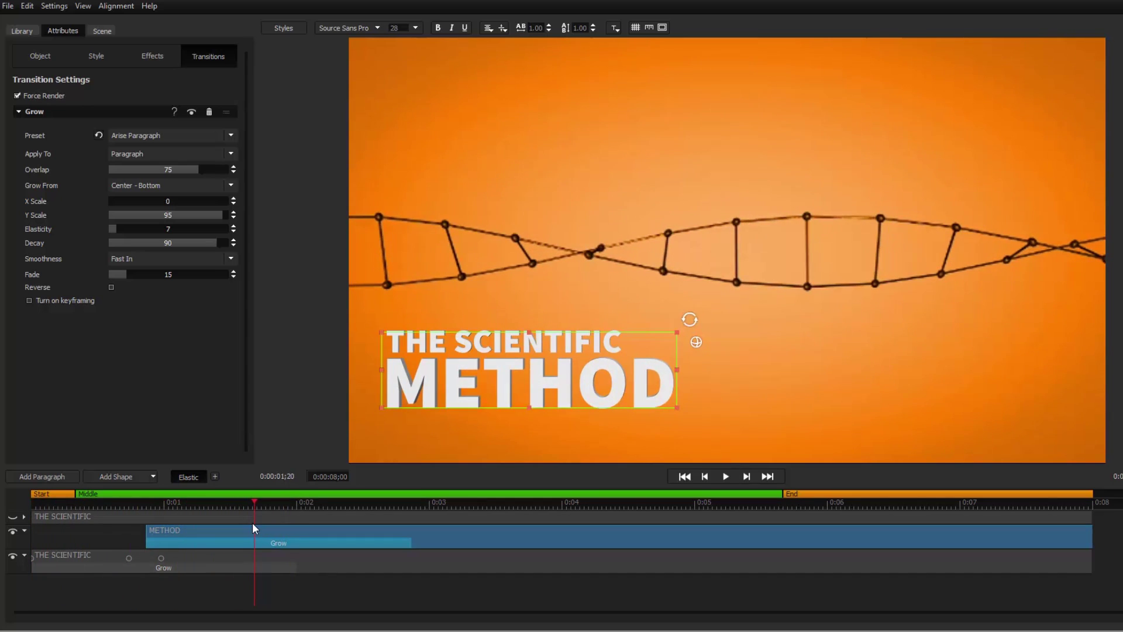
Add keyframes for METHOD and THE SCIENTIFIC at about 1.07 seconds
{"action": "left_click", "coordinate": [237, 514]}
{"action": "left_click_drag", "start_coordinate": [160, 505], "coordinate": [220, 511]}
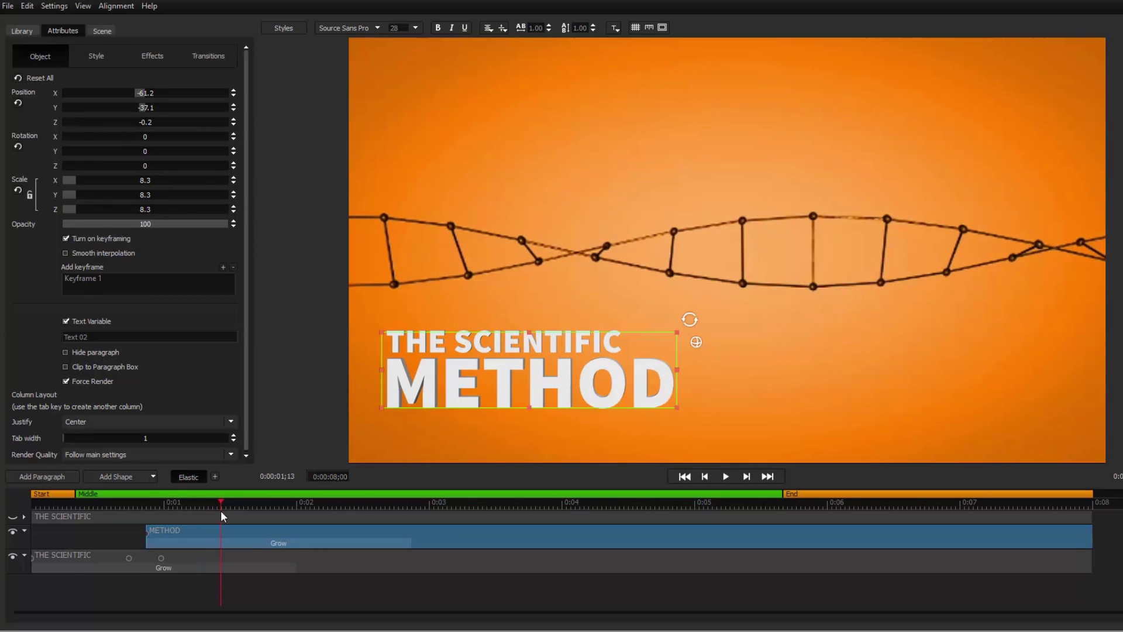
{"action": "left_click", "coordinate": [224, 267]}
{"action": "left_click", "coordinate": [230, 558]}
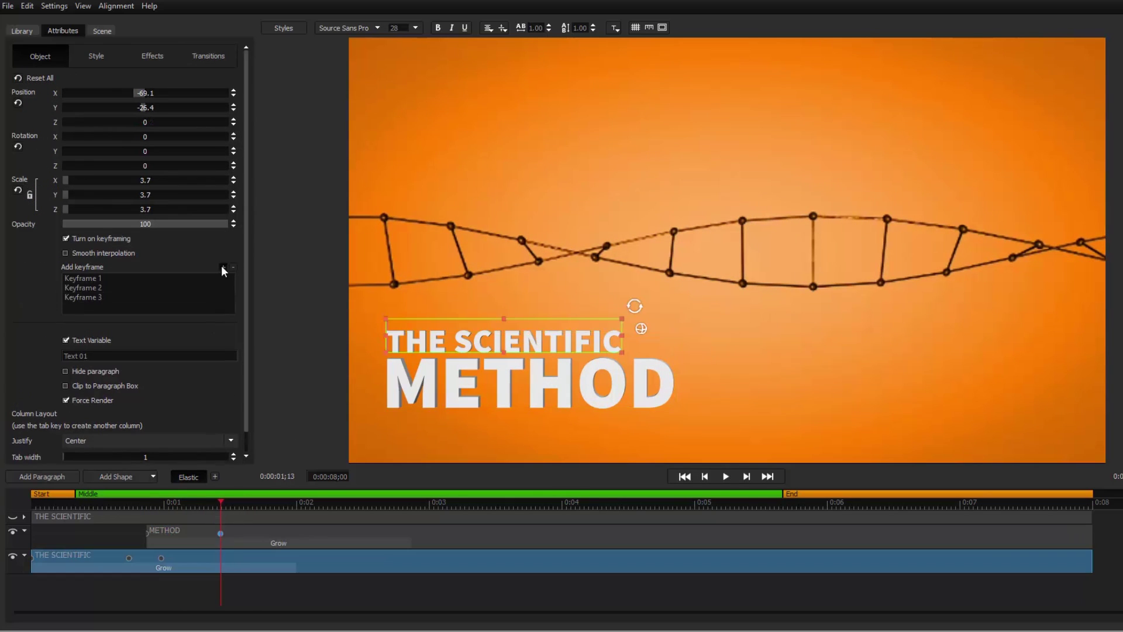
{"action": "left_click", "coordinate": [222, 266]}
At a later time, slide both title lines upward together
{"action": "left_click_drag", "start_coordinate": [221, 505], "coordinate": [243, 504]}
{"action": "left_click", "coordinate": [259, 536]}
{"action": "left_click", "coordinate": [270, 557], "text": "ctrl"}
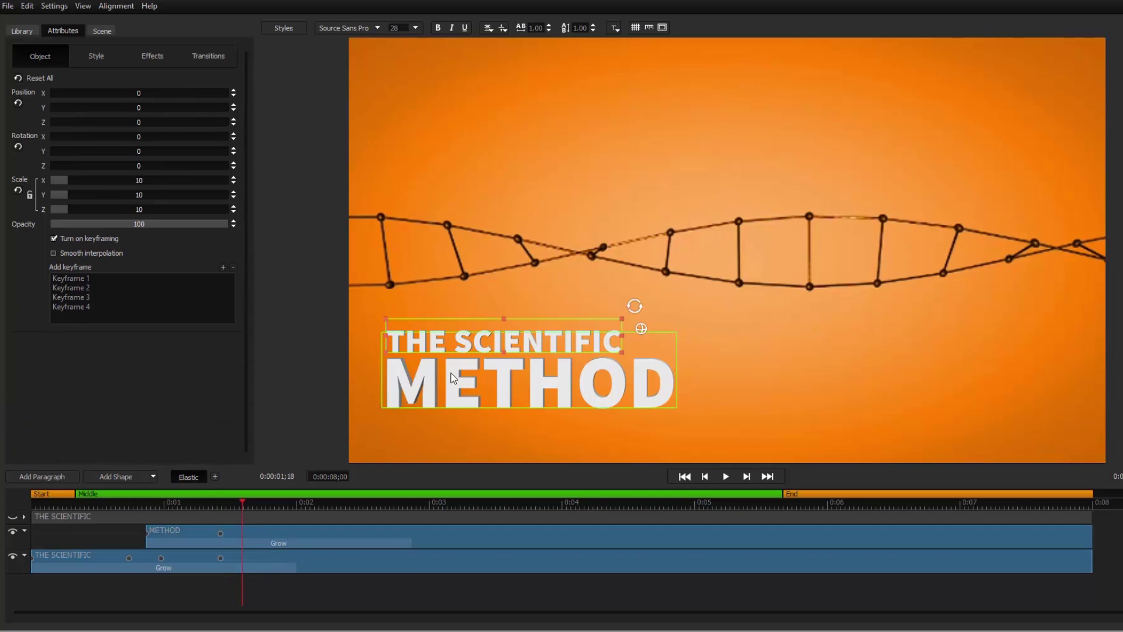
{"action": "left_click_drag", "start_coordinate": [527, 318], "coordinate": [528, 292]}
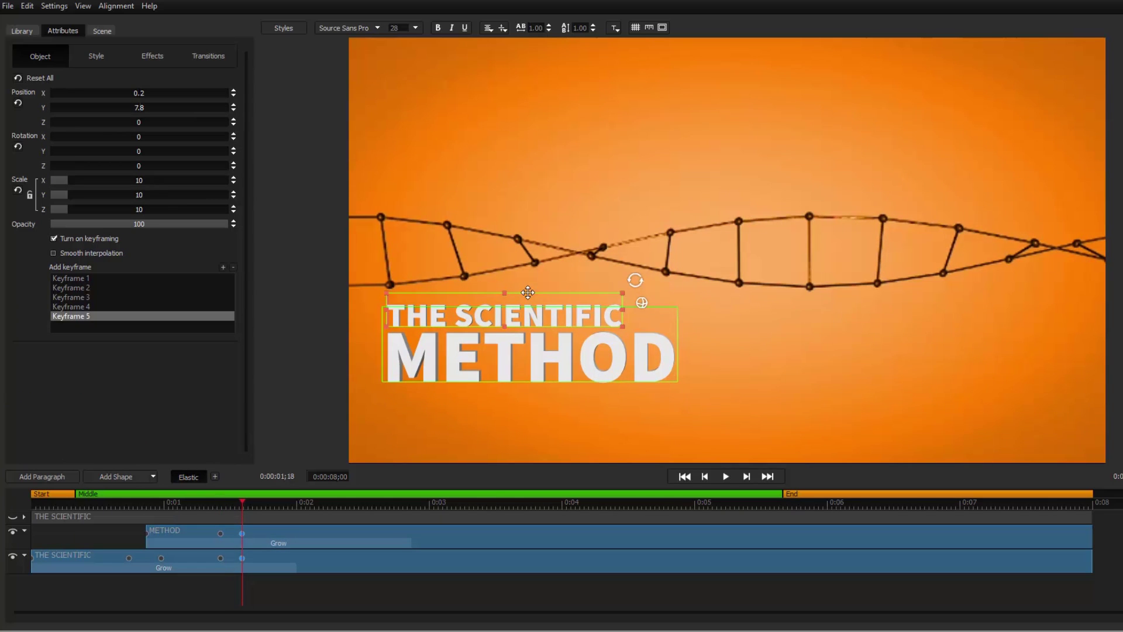
Replay the slide, then shrink the third title for TONIGHT AT 5 ON ACB
{"action": "left_click", "coordinate": [180, 505]}
{"action": "key", "text": "space"}
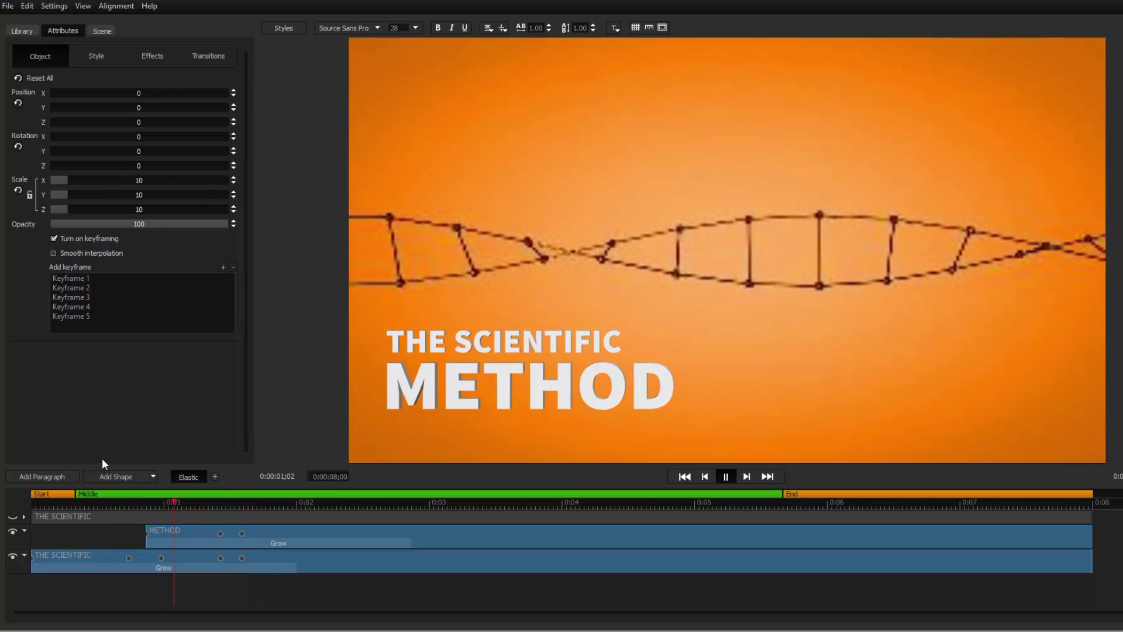
{"action": "key", "text": "space"}
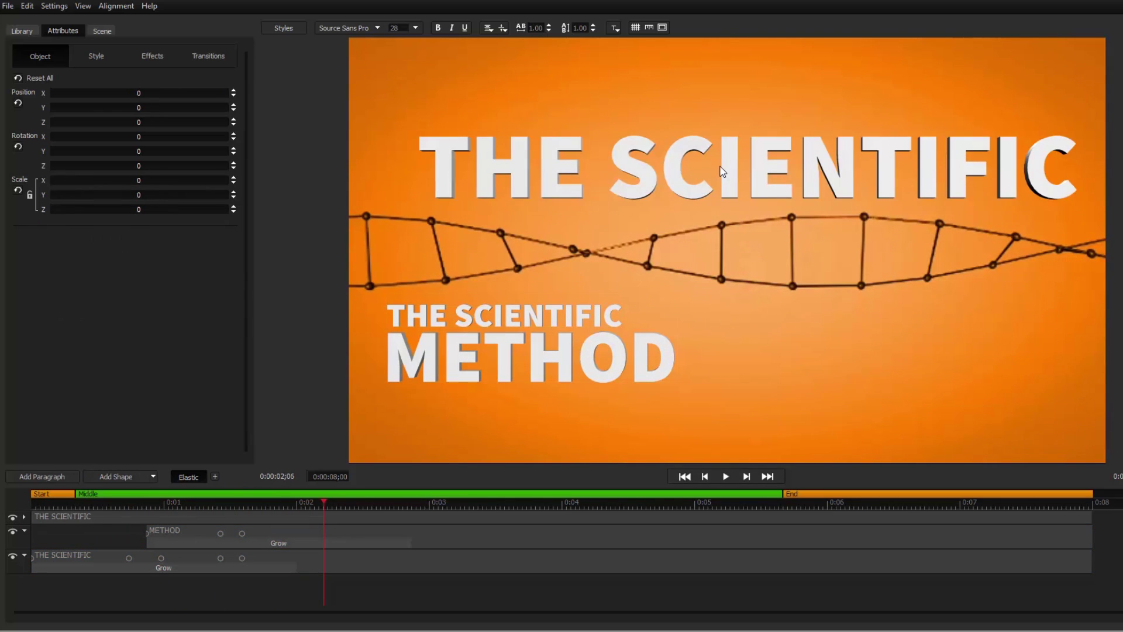
{"action": "left_click", "coordinate": [422, 107]}
{"action": "left_click_drag", "start_coordinate": [423, 107], "coordinate": [621, 157]}
{"action": "type", "text": "TONIGHT A"}
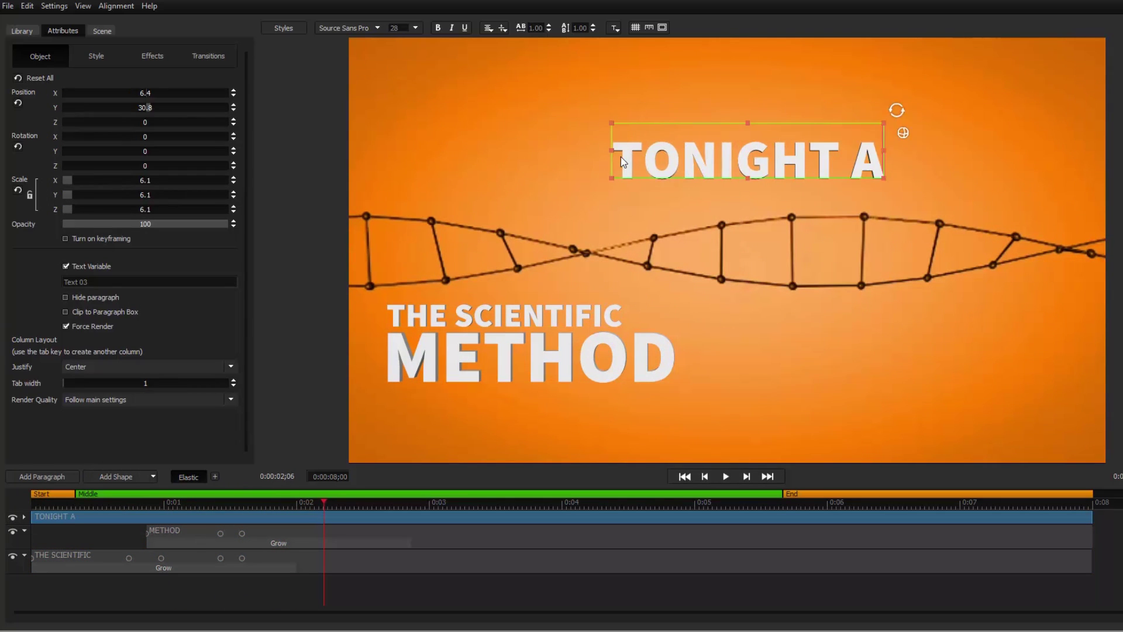
{"action": "type", "text": "T 5 ON ACB"}
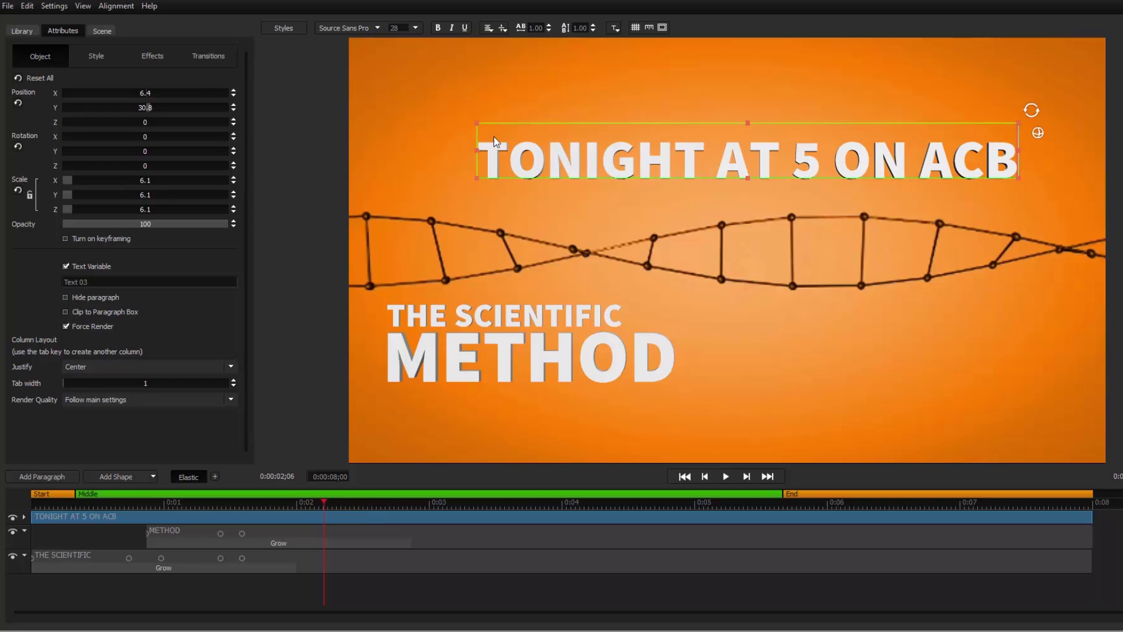
Set the 3D Face colour of TONIGHT AT 5 ON ACB to blue
{"action": "left_click", "coordinate": [97, 57]}
{"action": "left_click", "coordinate": [90, 128]}
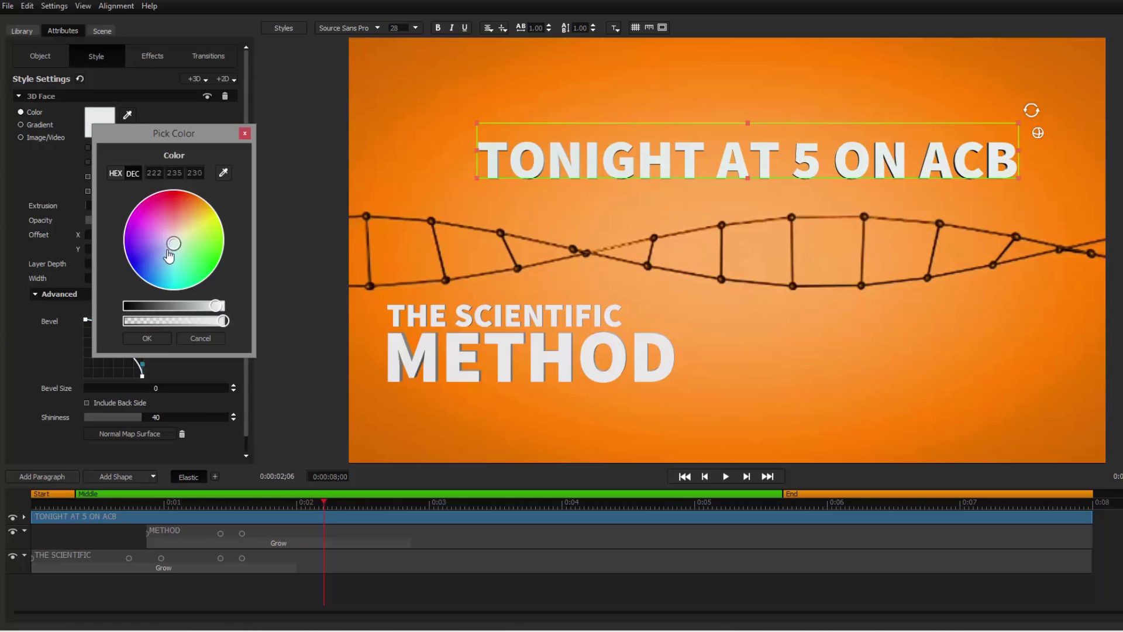
{"action": "left_click_drag", "start_coordinate": [168, 243], "coordinate": [141, 263]}
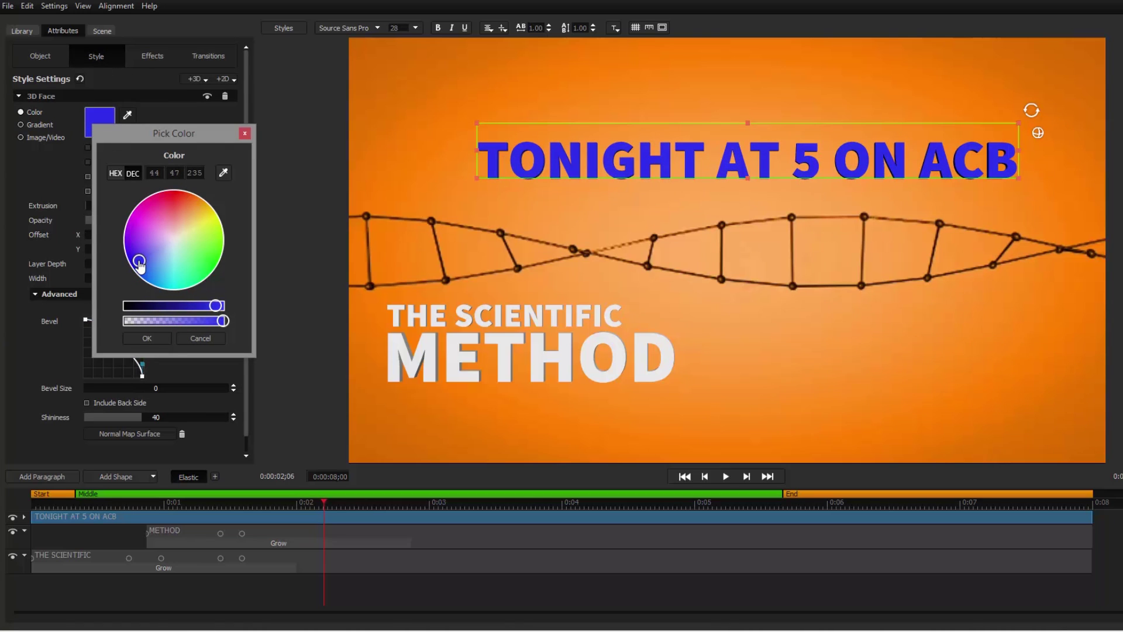
{"action": "left_click", "coordinate": [144, 340]}
Move and shrink the blue line to sit just beneath METHOD, checking alignment with rulers
{"action": "mouse_move", "coordinate": [481, 128]}
{"action": "left_mouse_down"}
{"action": "mouse_move", "coordinate": [586, 402]}
{"action": "mouse_move", "coordinate": [494, 417]}
{"action": "left_mouse_up"}
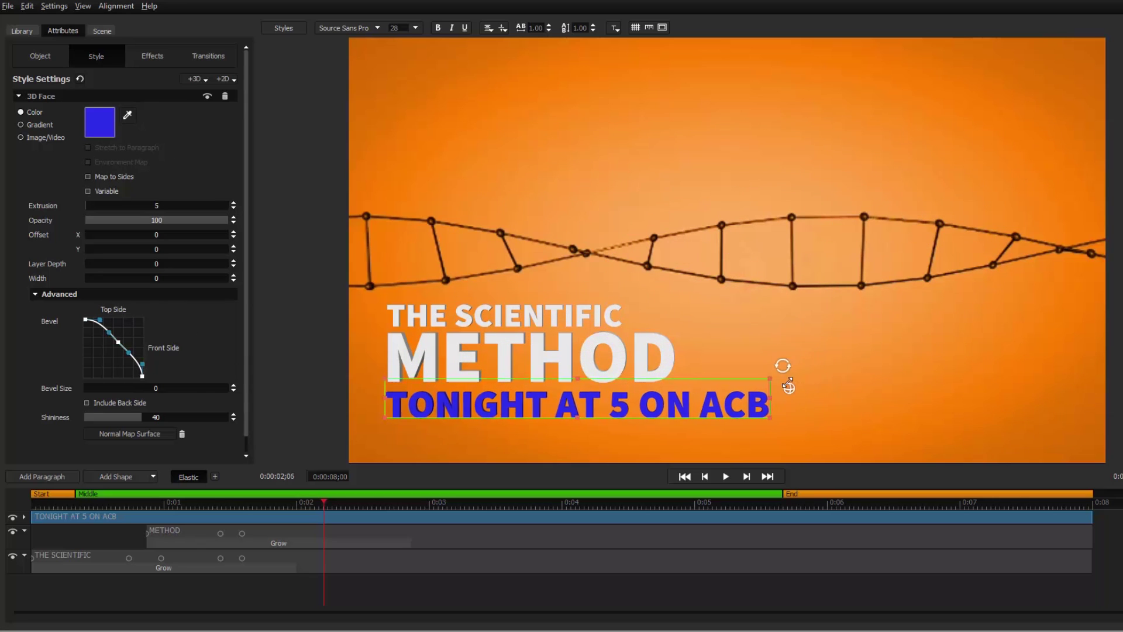
{"action": "left_click_drag", "start_coordinate": [799, 376], "coordinate": [733, 381]}
{"action": "left_click_drag", "start_coordinate": [655, 381], "coordinate": [655, 375]}
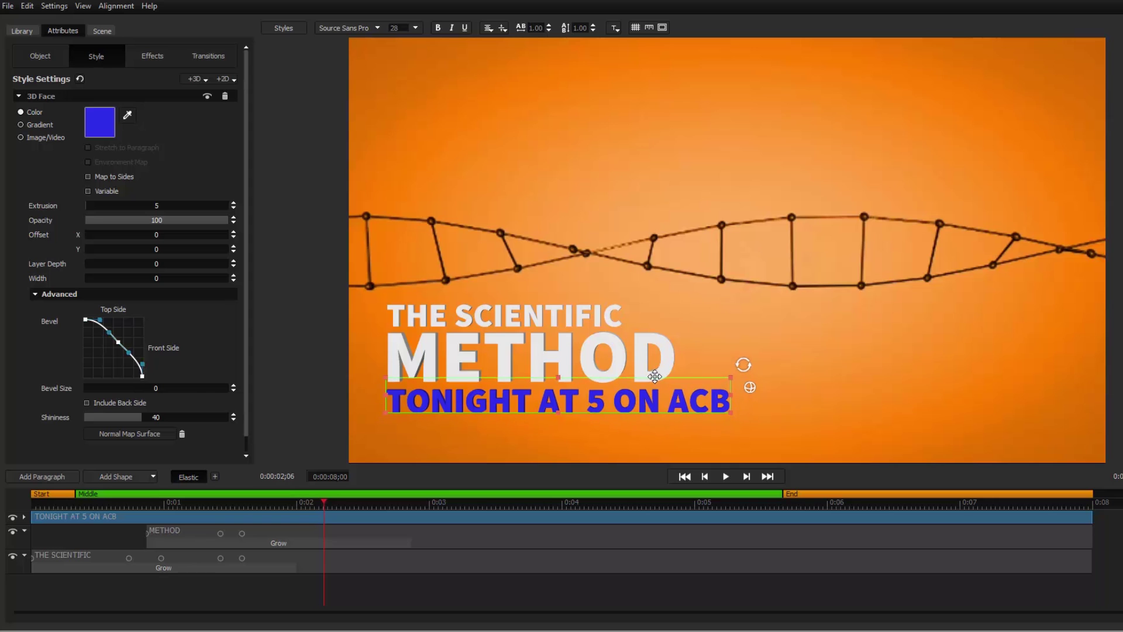
{"action": "left_click", "coordinate": [649, 28]}
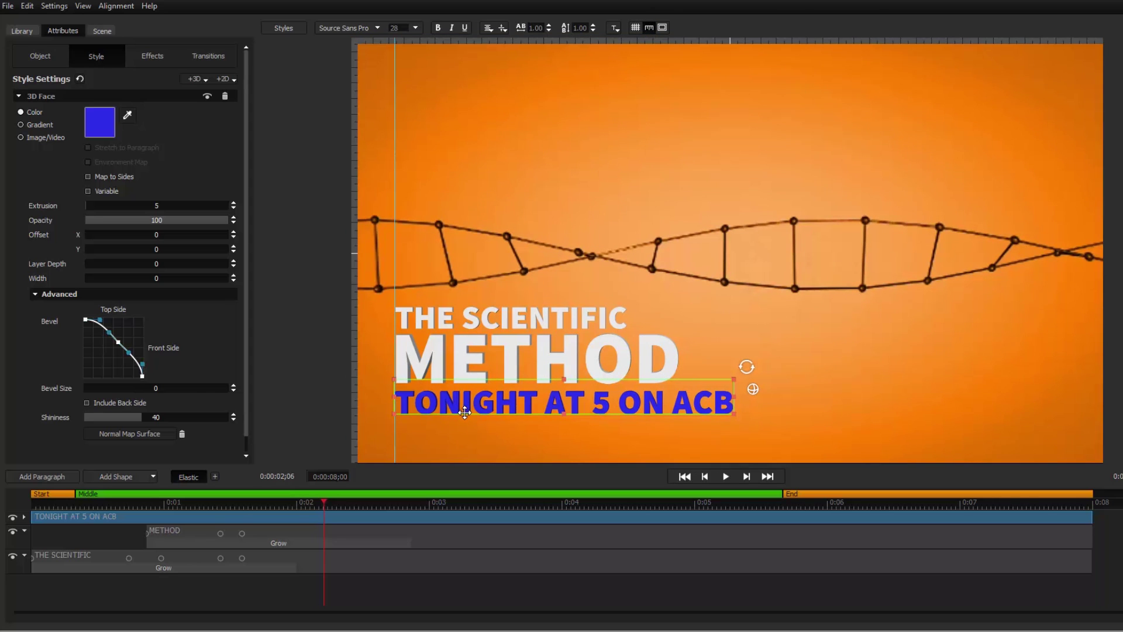
{"action": "left_click", "coordinate": [649, 27]}
{"action": "left_click", "coordinate": [782, 366]}
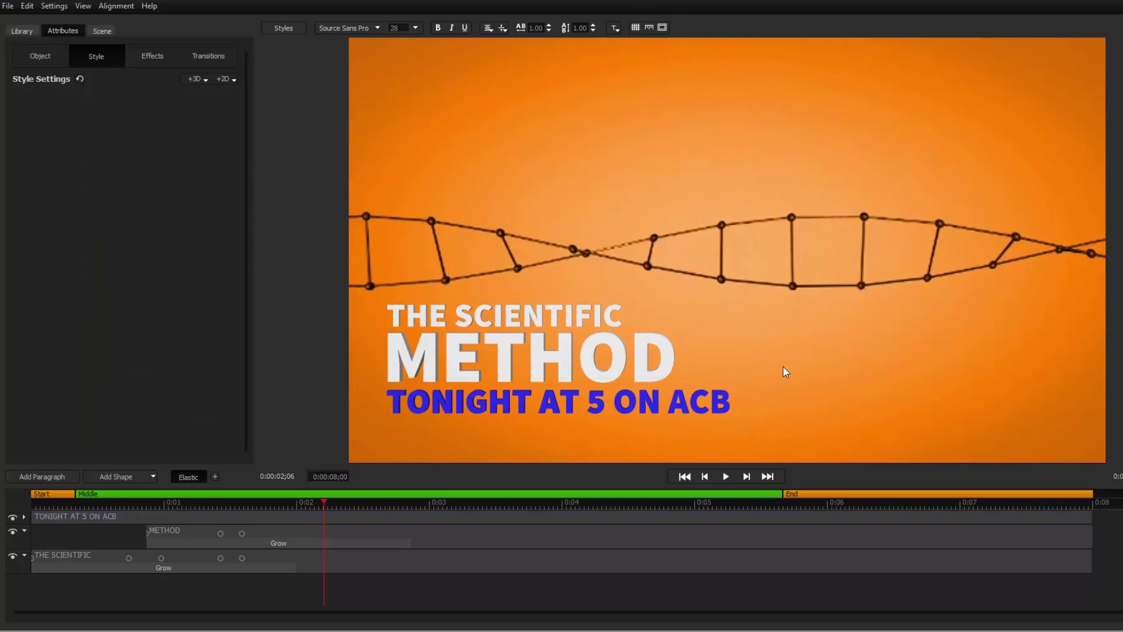
{"action": "left_click", "coordinate": [64, 198]}
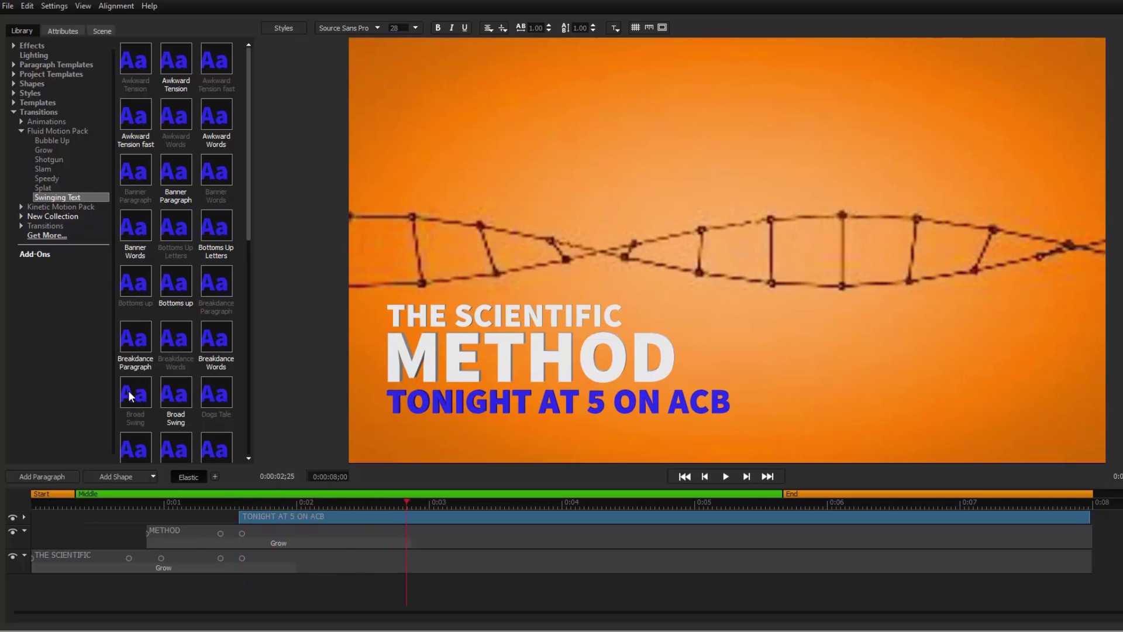
Apply the Broad Swing preset to TONIGHT AT 5 ON ACB and play the title card
{"action": "left_click_drag", "start_coordinate": [133, 395], "coordinate": [254, 515]}
{"action": "key", "text": "space"}
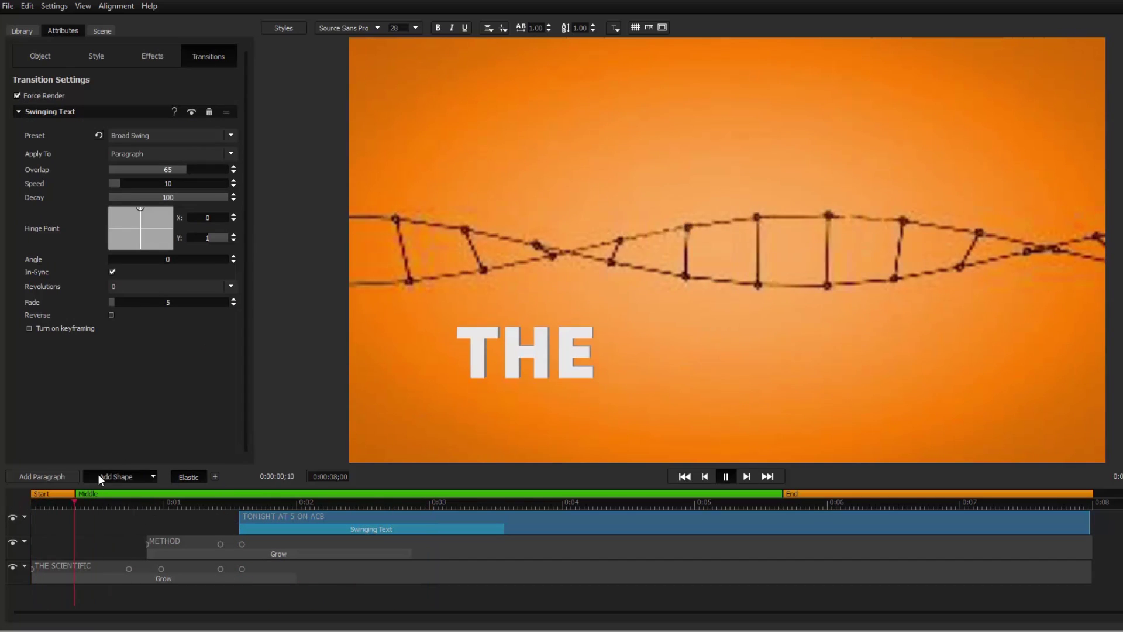